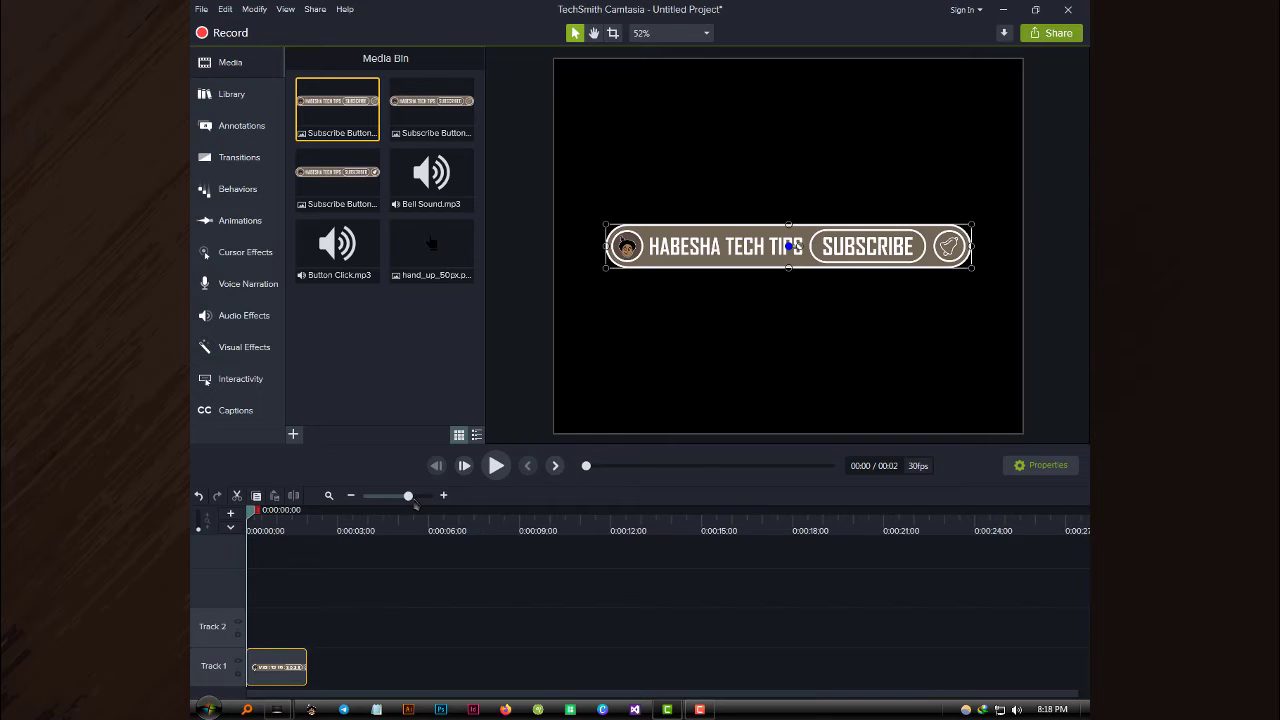
# Add the second subscribe button image after the first on Track 1 with a duration of 2 seconds.
pyautogui.moveTo(431, 105); pyautogui.dragTo(380, 664)
pyautogui.rightClick(380, 664)
pyautogui.click(412, 604)
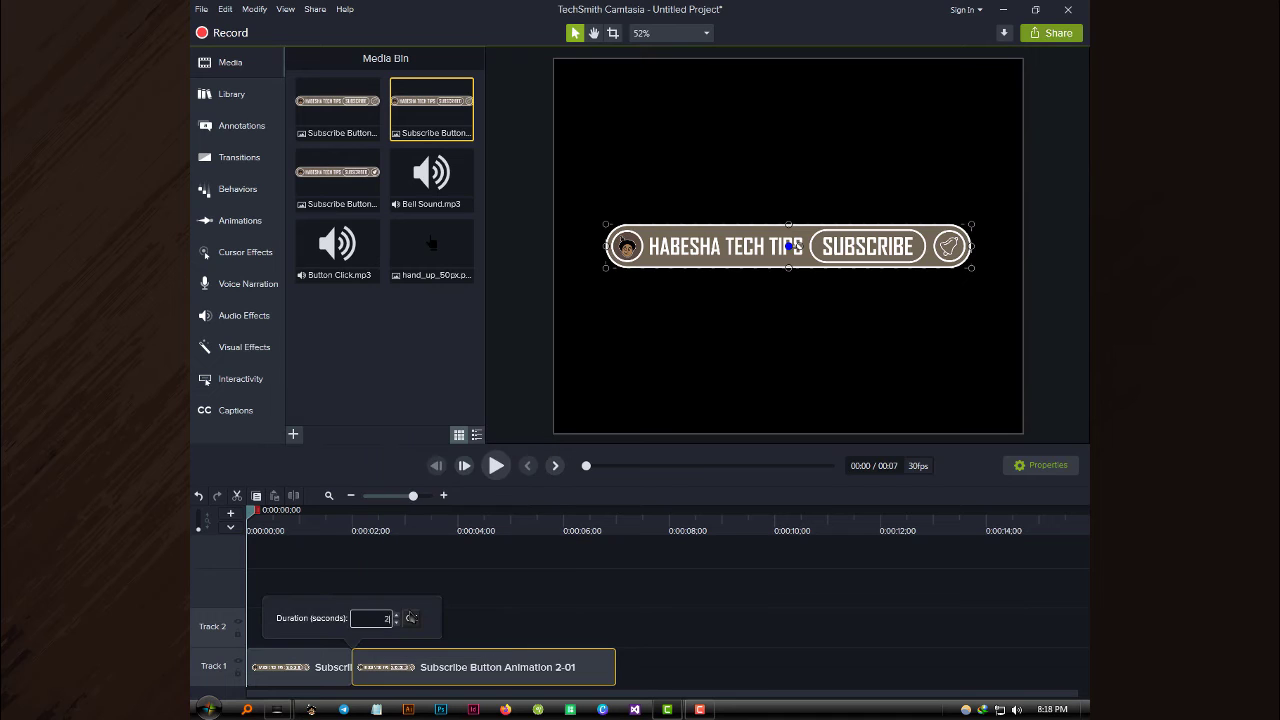
pyautogui.click(411, 619)
# Append the third subscribe button image to Track 1, set its duration to 4 seconds, and play the sequence.
pyautogui.click(361, 202)
pyautogui.moveTo(361, 202); pyautogui.dragTo(481, 672)
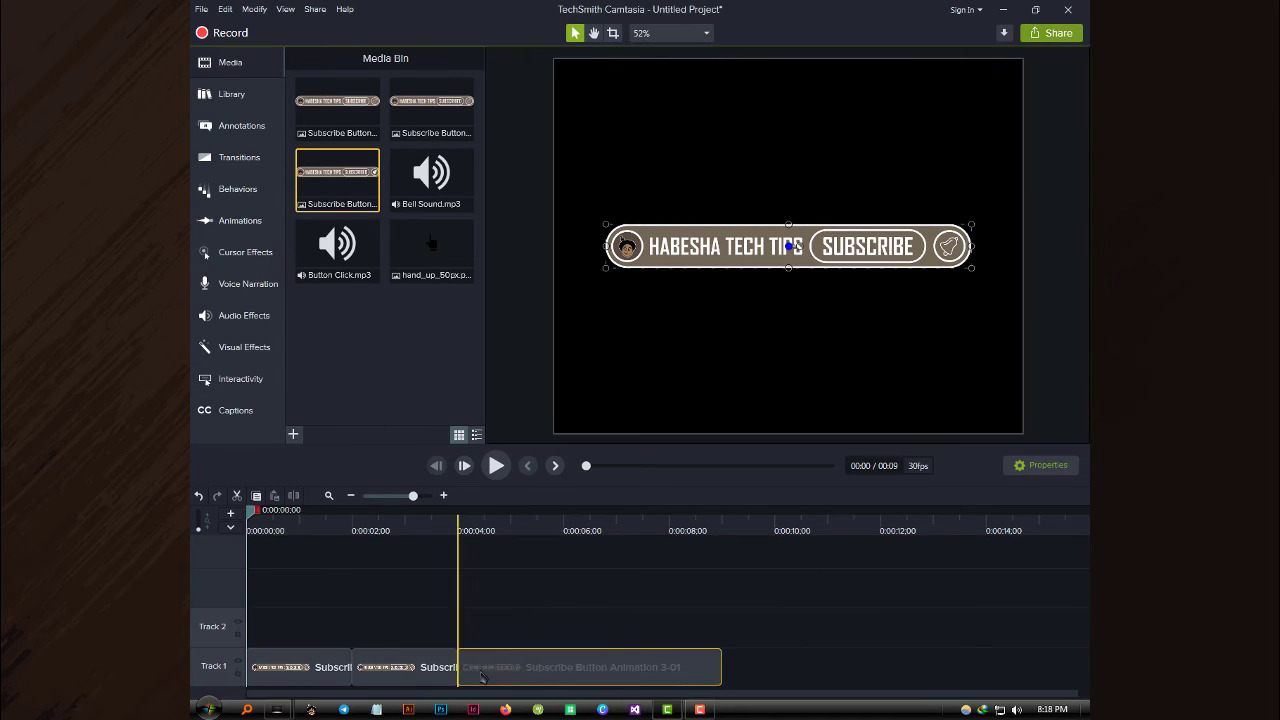
pyautogui.rightClick(481, 677)
pyautogui.click(522, 602)
pyautogui.click(517, 619)
pyautogui.click(495, 466)
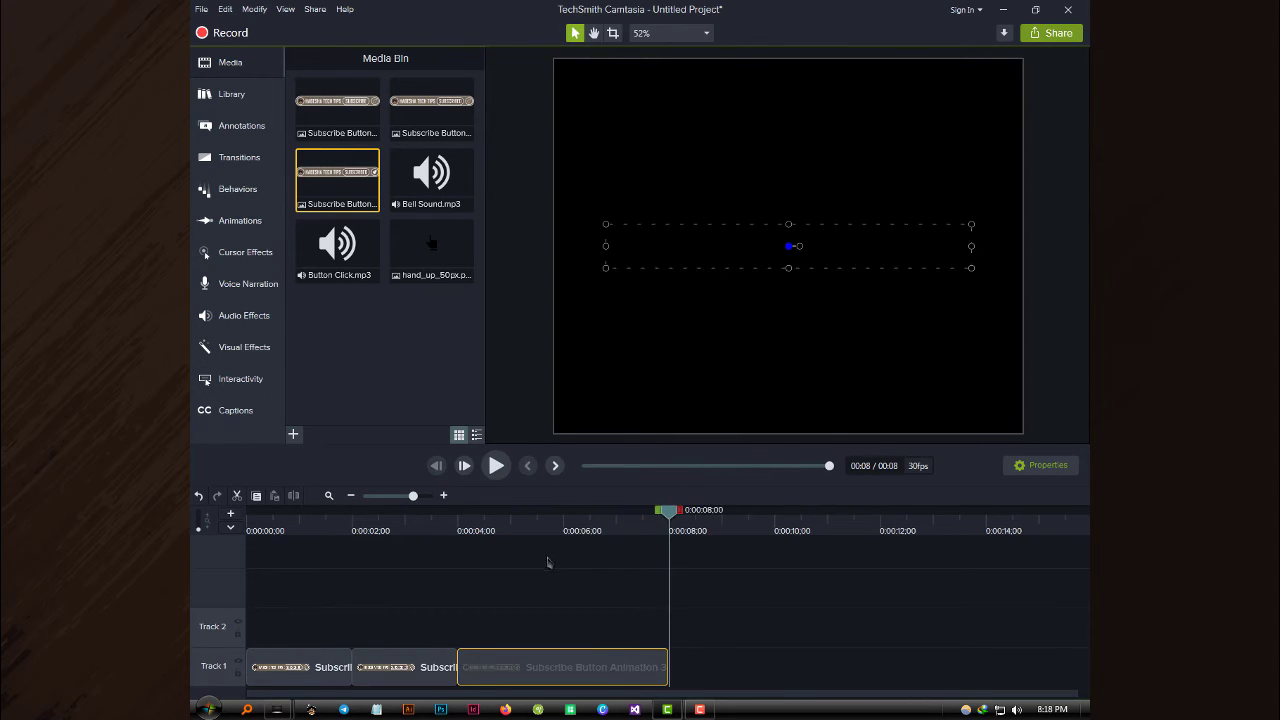
pyautogui.click(380, 606)
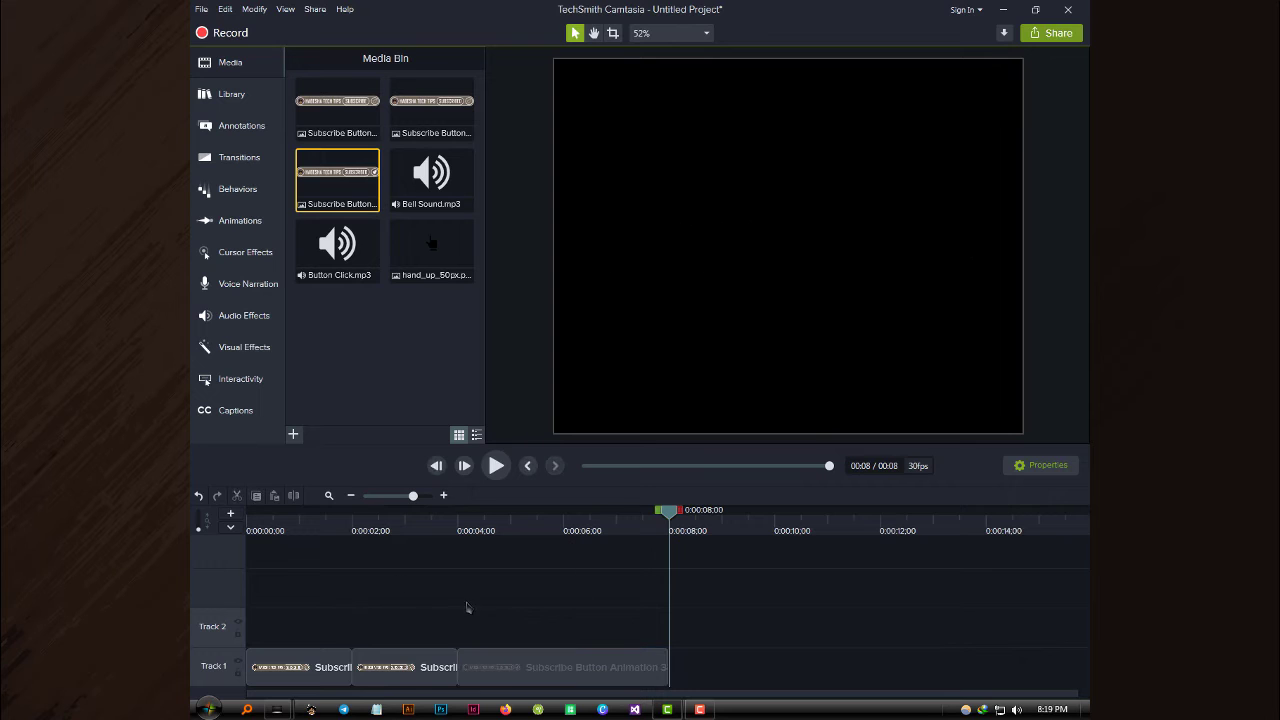
# Place hand_up_50px on Track 2 from the start and extend it to 8 seconds to match Track 1.
pyautogui.moveTo(434, 268); pyautogui.dragTo(247, 637)
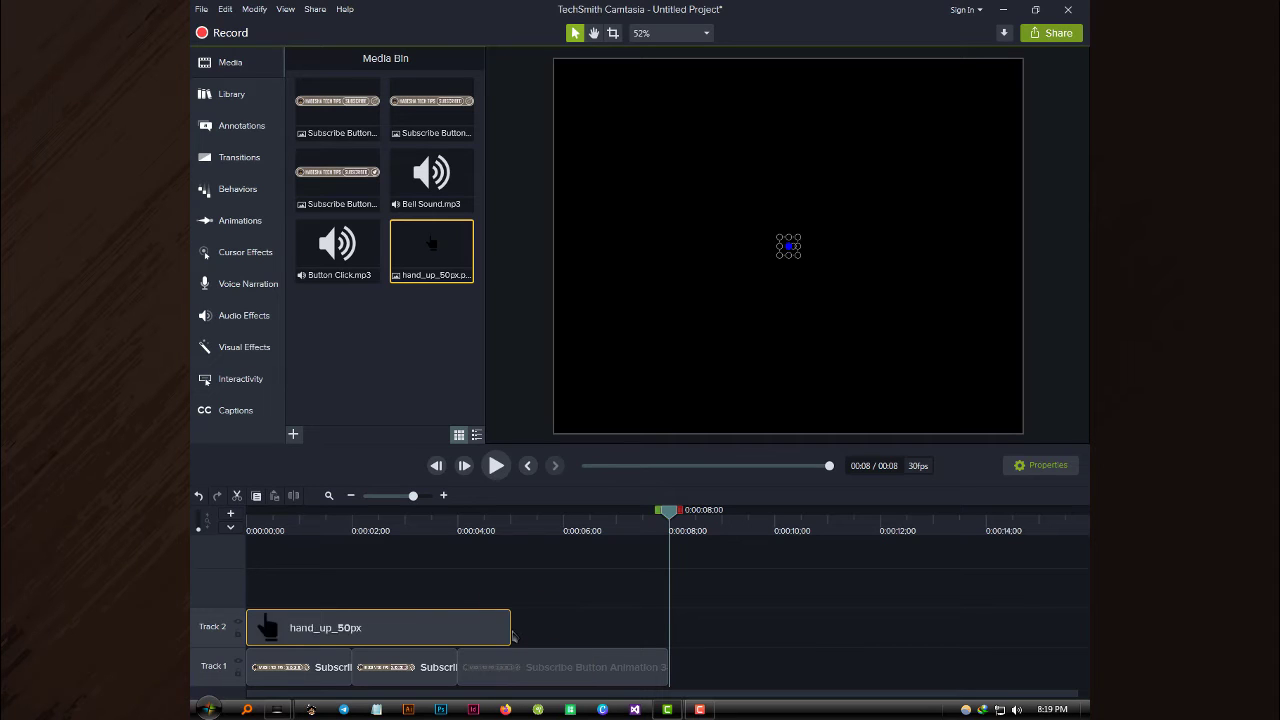
pyautogui.moveTo(510, 629); pyautogui.dragTo(668, 628)
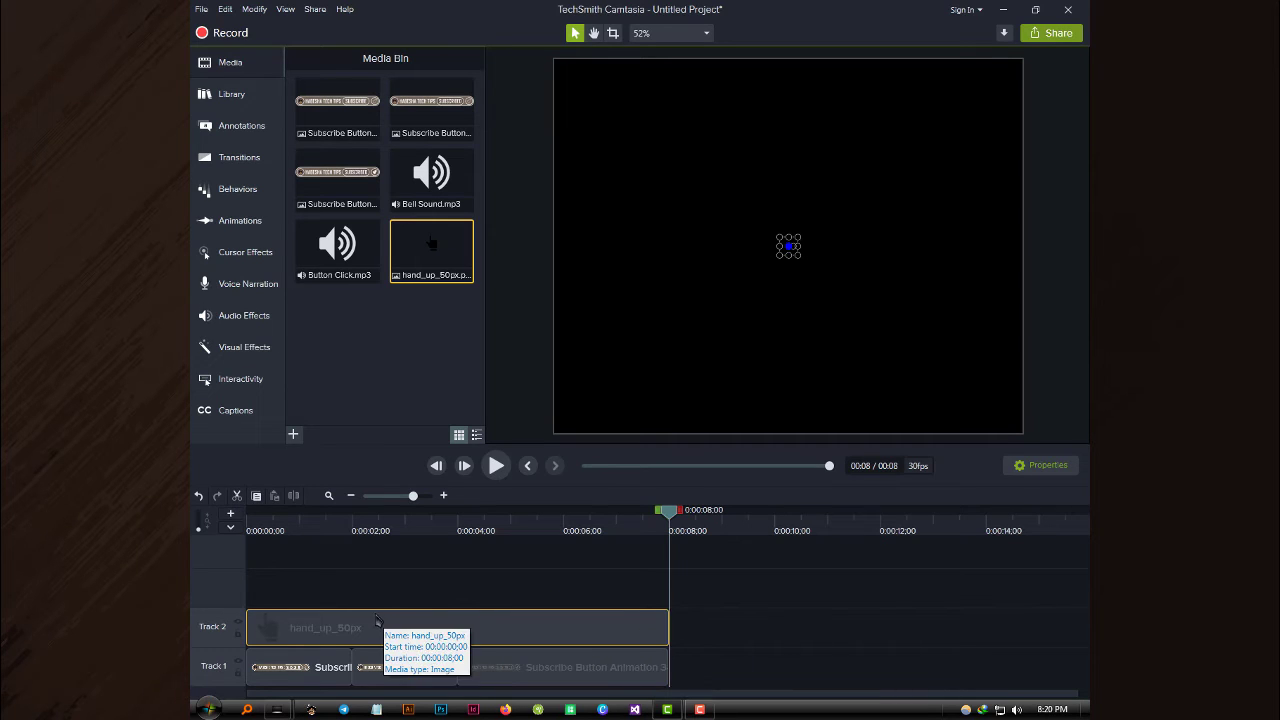
# At the start of the timeline, position the hand image below the banner, aligned with its left edge.
pyautogui.moveTo(671, 513); pyautogui.dragTo(248, 520)
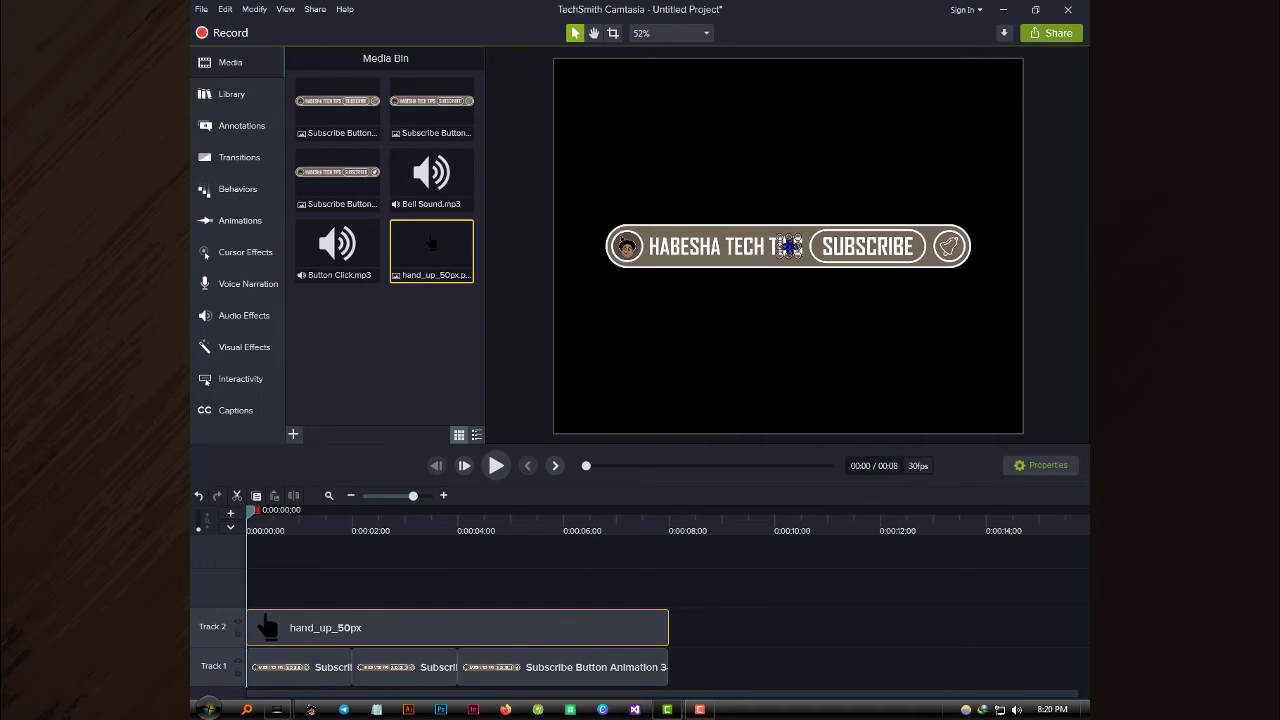
pyautogui.click(233, 66)
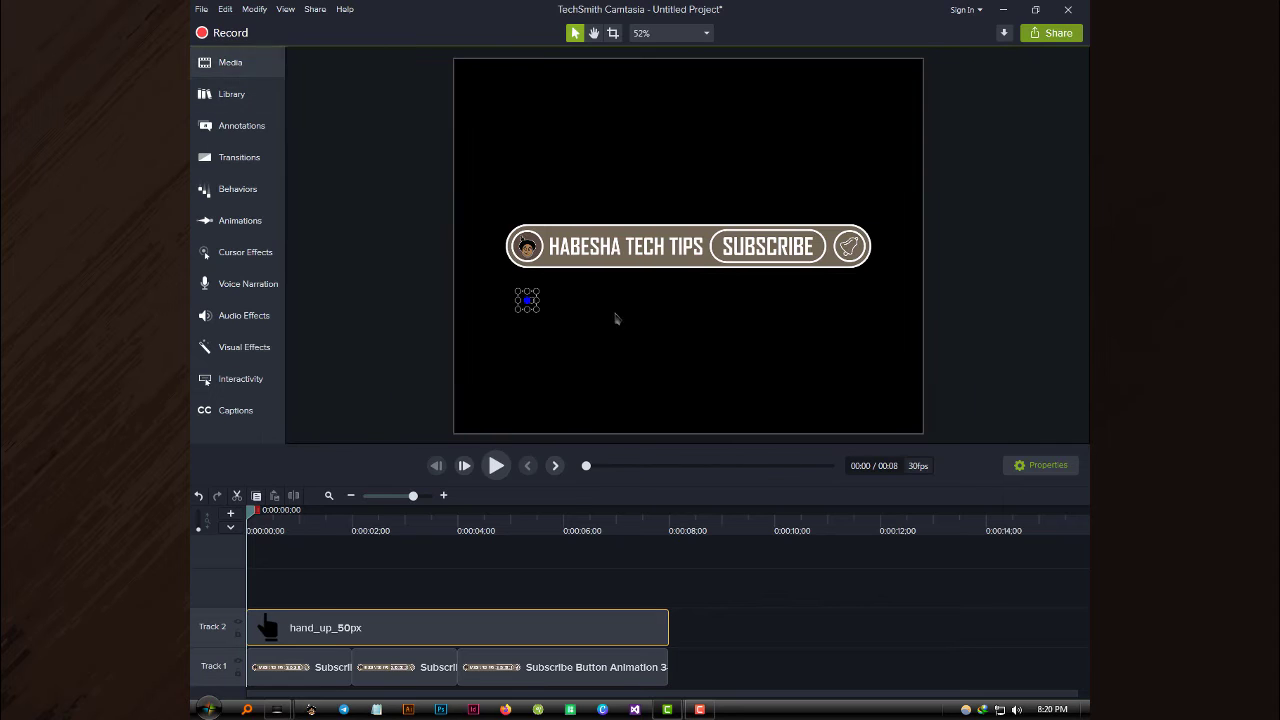
pyautogui.moveTo(527, 300); pyautogui.dragTo(518, 328)
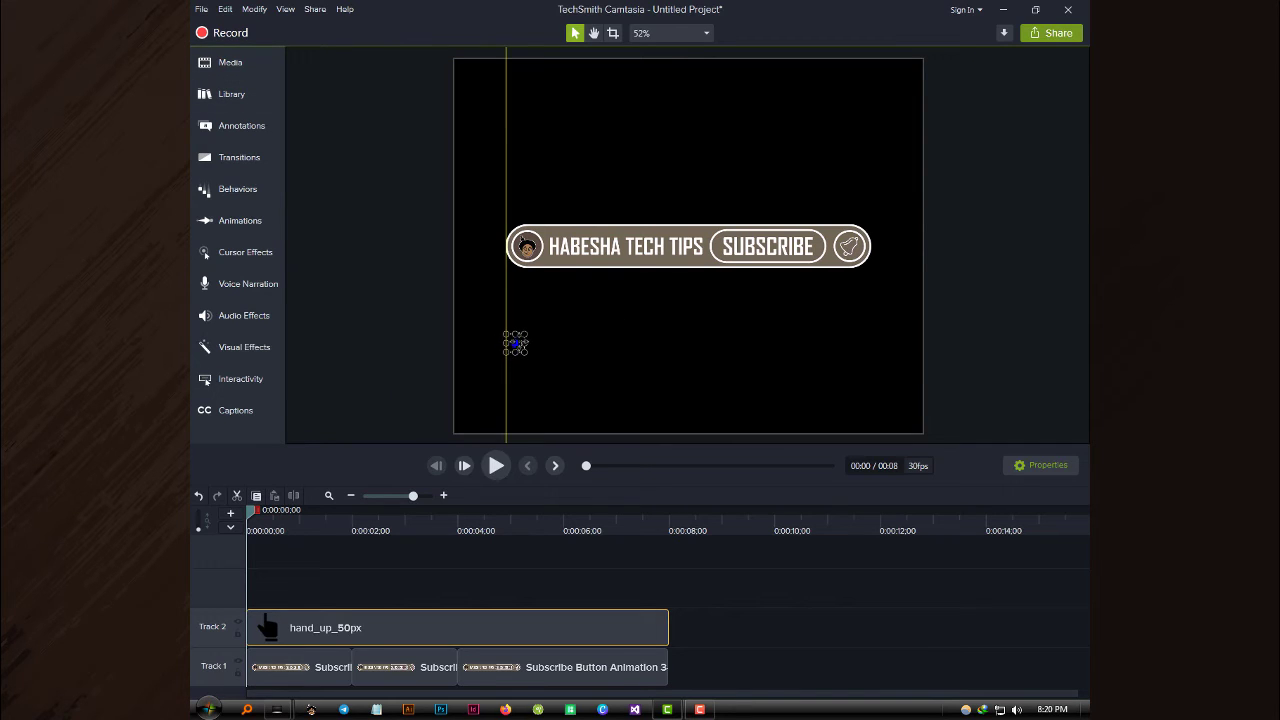
# Add a Custom animation to the hand clip starting at 0:00:00;10.
pyautogui.moveTo(249, 512); pyautogui.dragTo(259, 513)
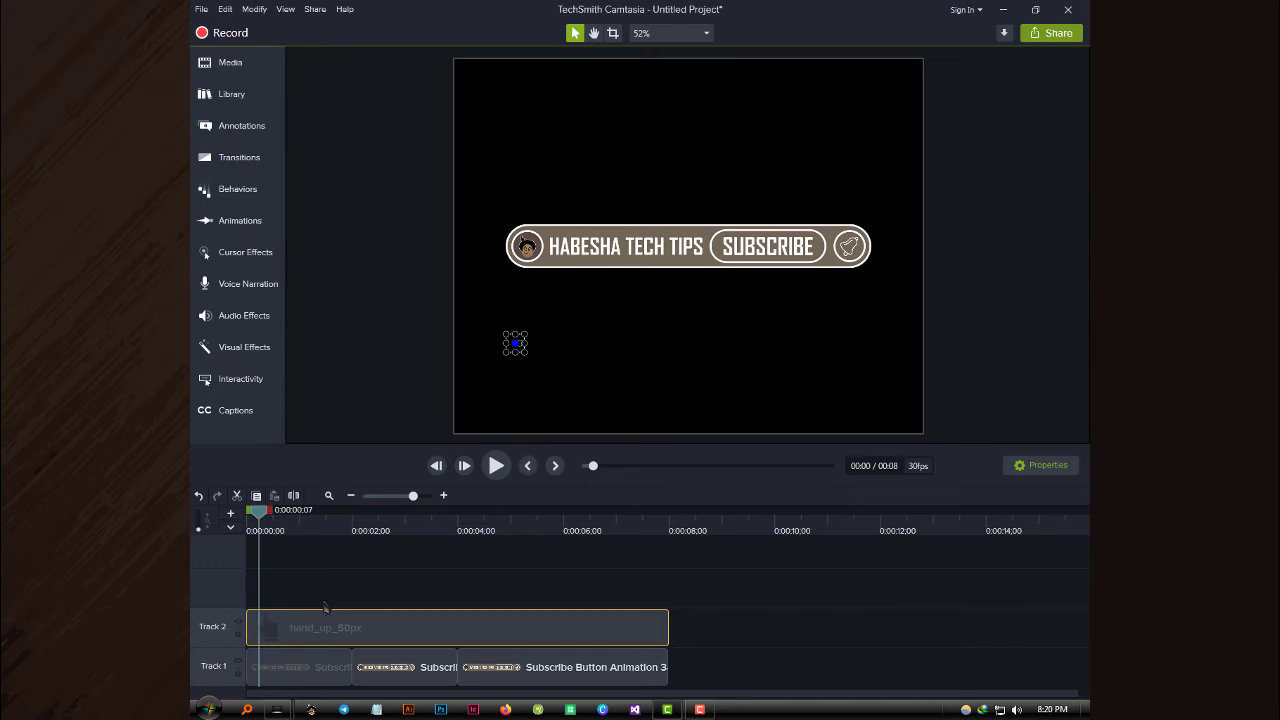
pyautogui.click(245, 220)
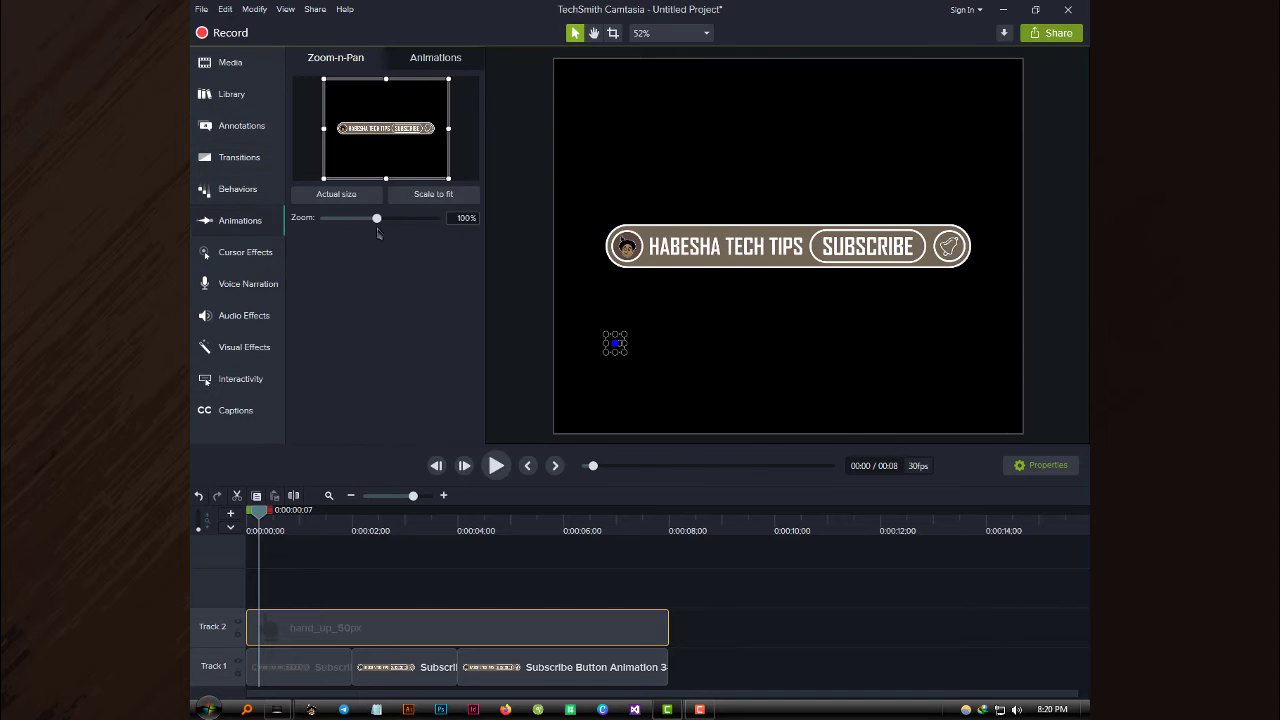
pyautogui.click(433, 62)
pyautogui.moveTo(336, 210); pyautogui.dragTo(300, 628)
pyautogui.click(265, 627)
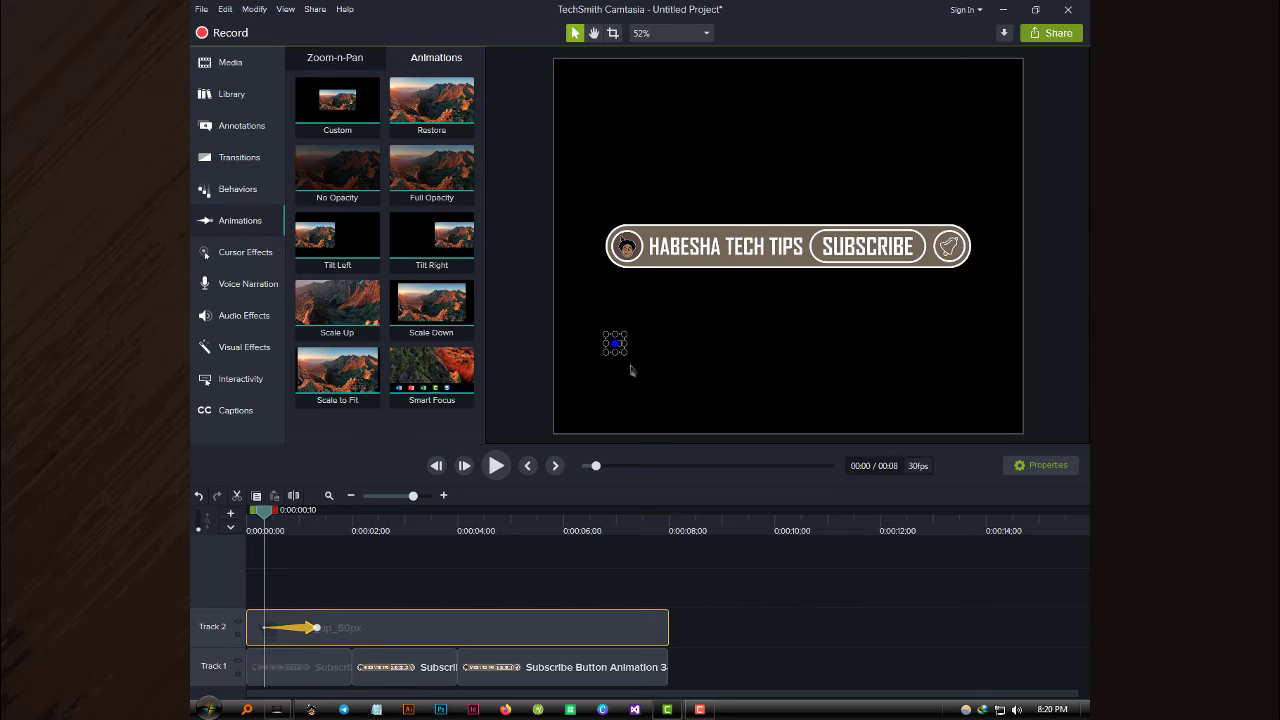
# At the end of the hand's animation, move the hand onto the SUBSCRIBE button.
pyautogui.click(316, 627)
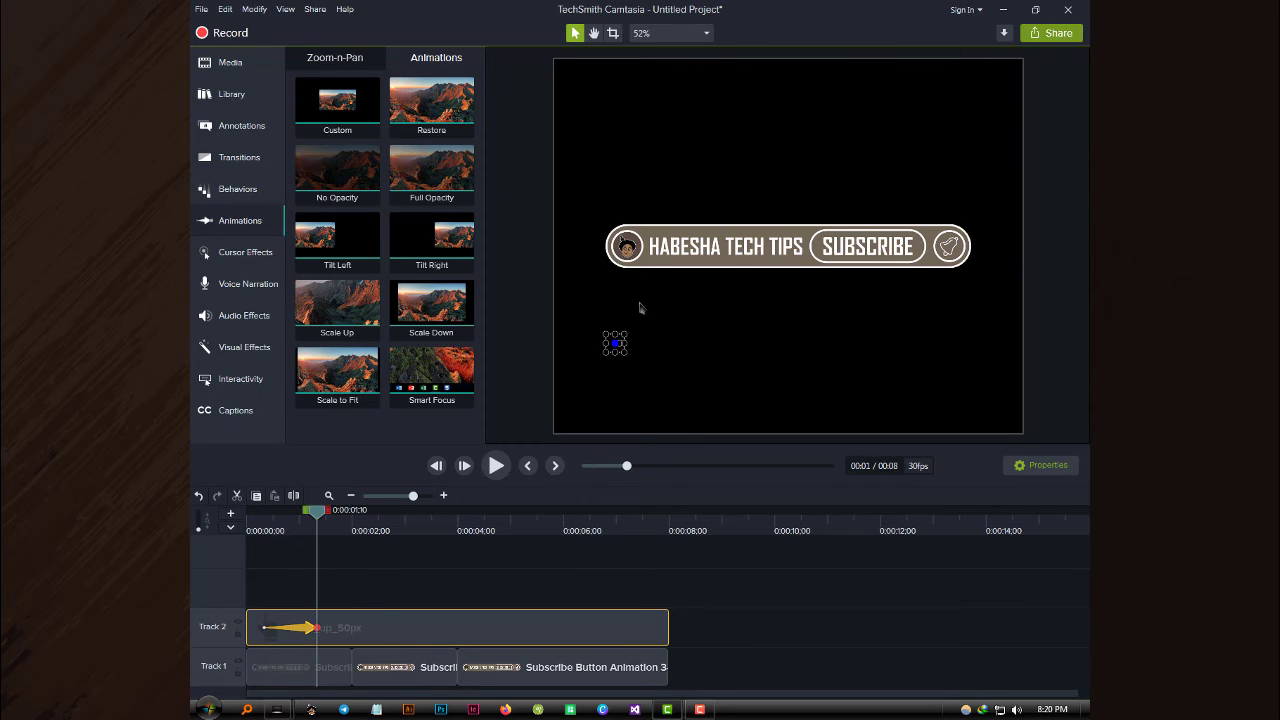
pyautogui.moveTo(645, 331)
pyautogui.mouseDown()
pyautogui.moveTo(822, 277)
pyautogui.moveTo(868, 247)
pyautogui.mouseUp()
pyautogui.click(868, 308)
pyautogui.click(867, 256)
pyautogui.click(855, 294)
pyautogui.click(872, 256)
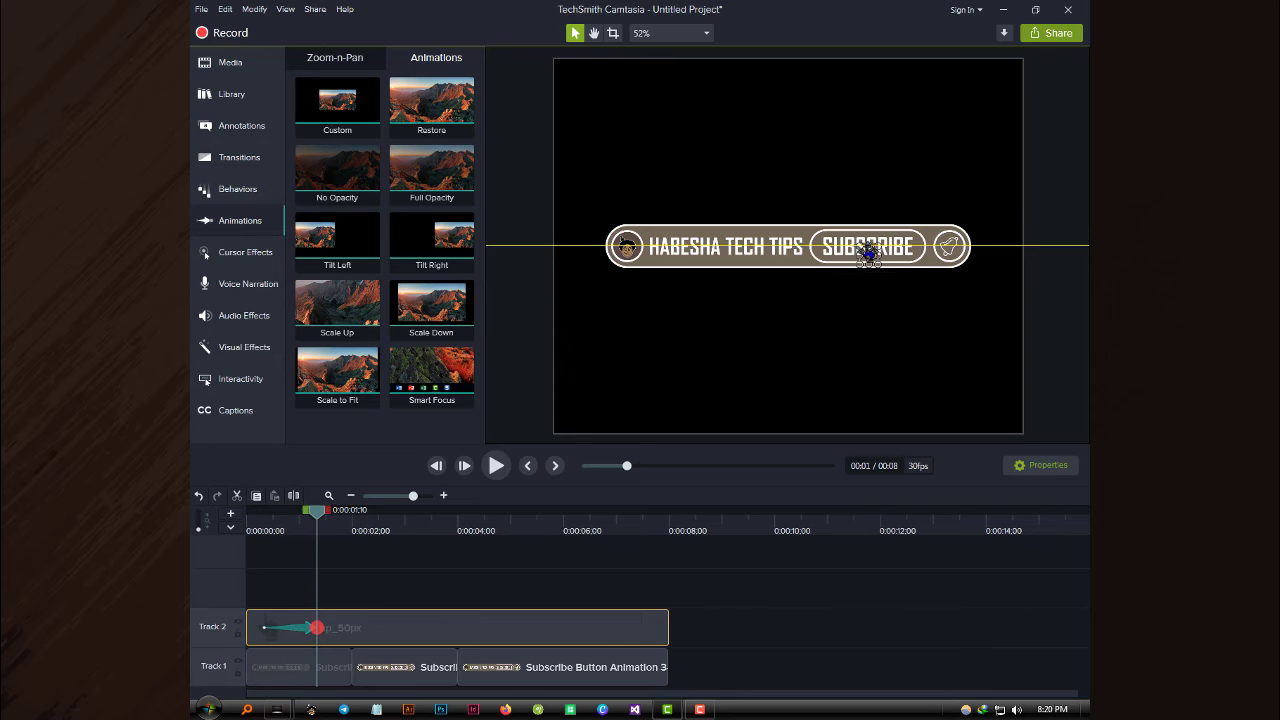
pyautogui.click(860, 300)
pyautogui.click(870, 256)
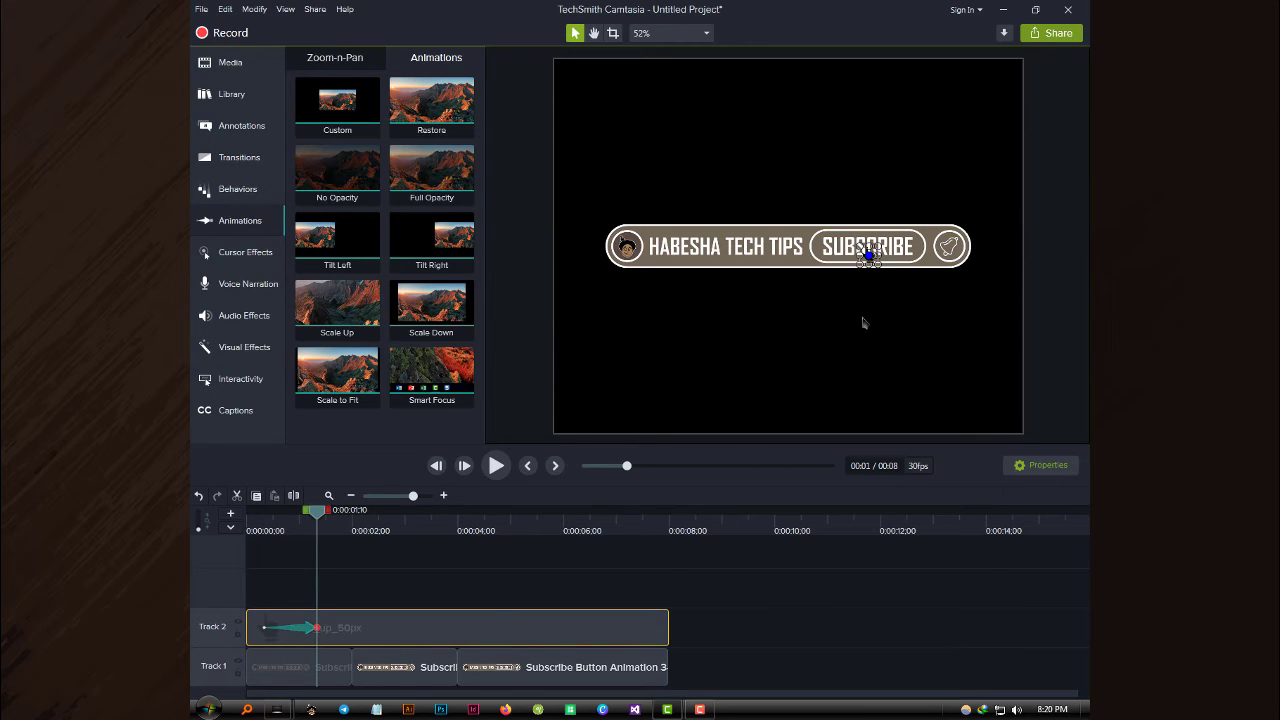
# Extend the hand's animation so it ends where the second banner clip begins, and play it from the start.
pyautogui.doubleClick(355, 670)
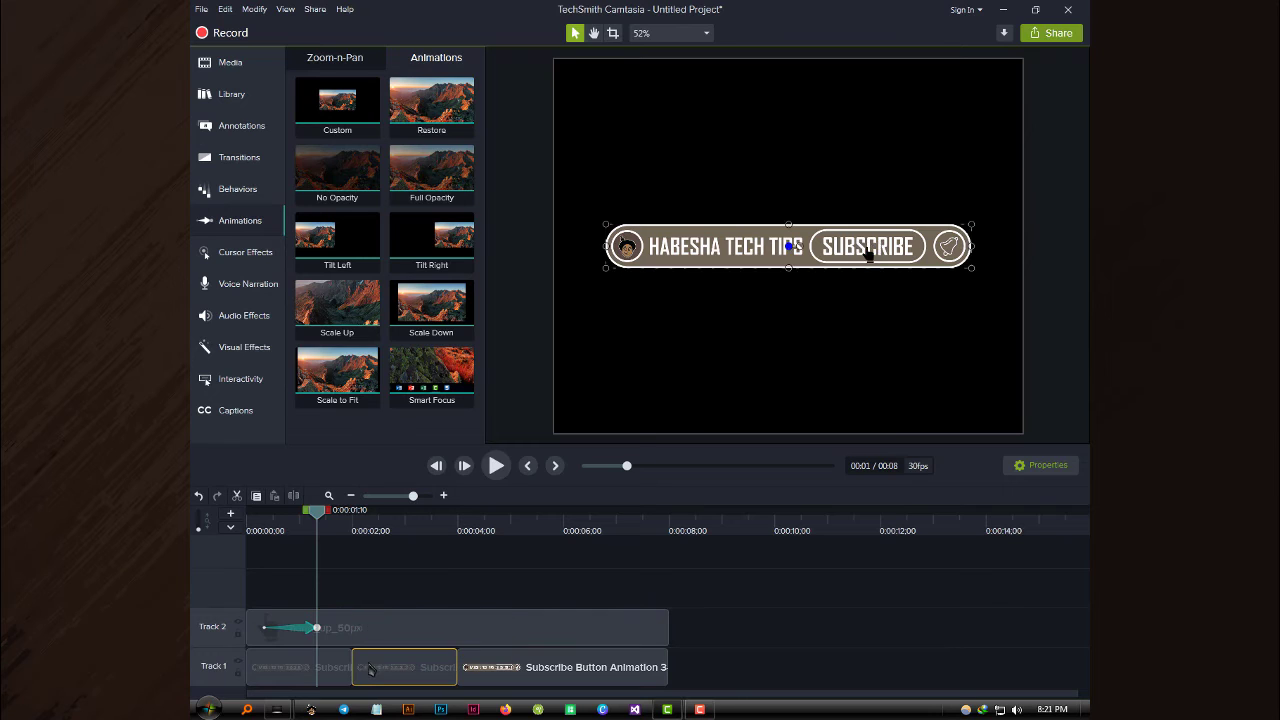
pyautogui.click(870, 256)
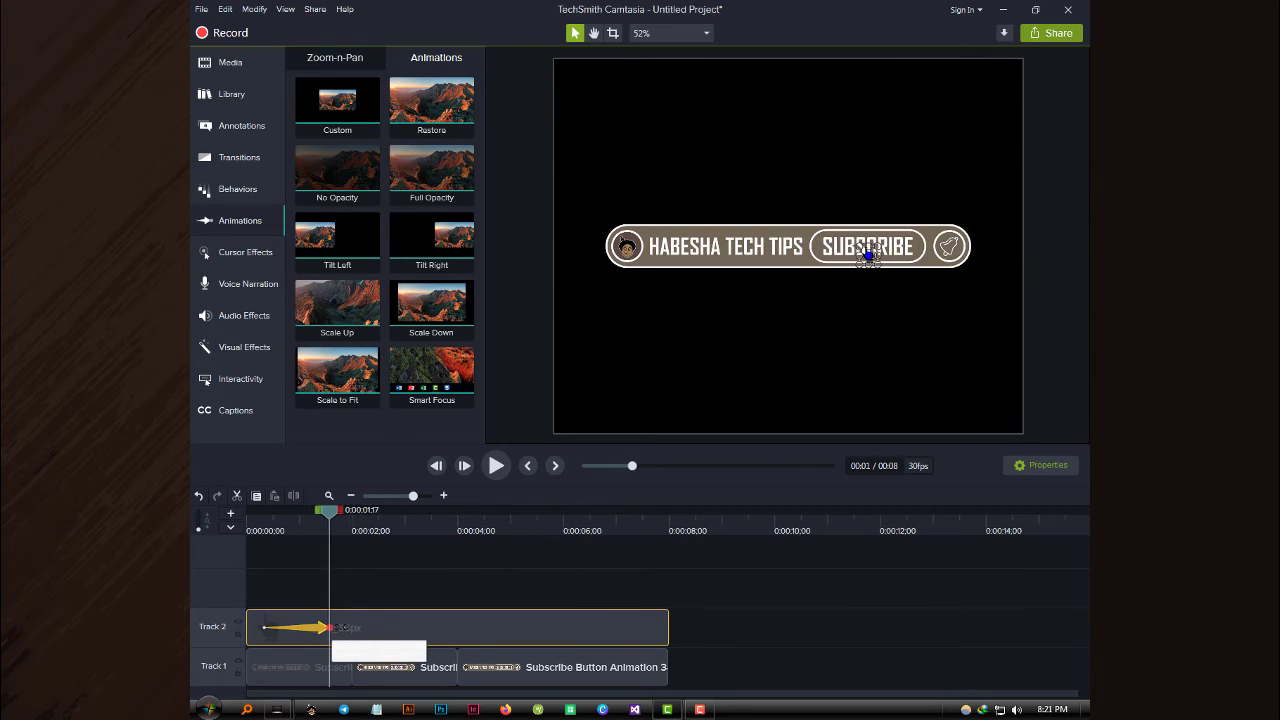
pyautogui.moveTo(356, 514); pyautogui.dragTo(247, 514)
pyautogui.click(297, 566)
pyautogui.click(490, 477)
pyautogui.click(490, 475)
# Copy the hand's animation and paste it on the same clip just after the first animation ends.
pyautogui.moveTo(380, 516); pyautogui.dragTo(322, 516)
pyautogui.rightClick(314, 630)
pyautogui.click(368, 629)
pyautogui.click(370, 633)
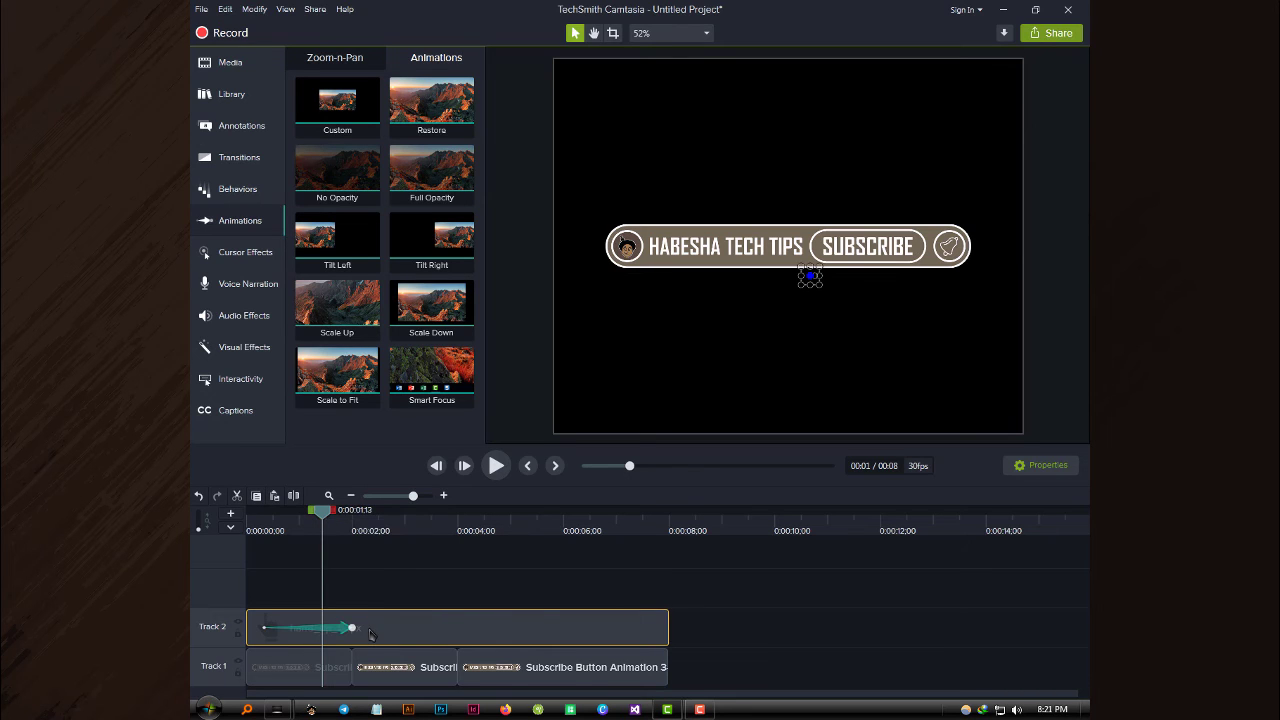
pyautogui.rightClick(370, 633)
pyautogui.click(400, 315)
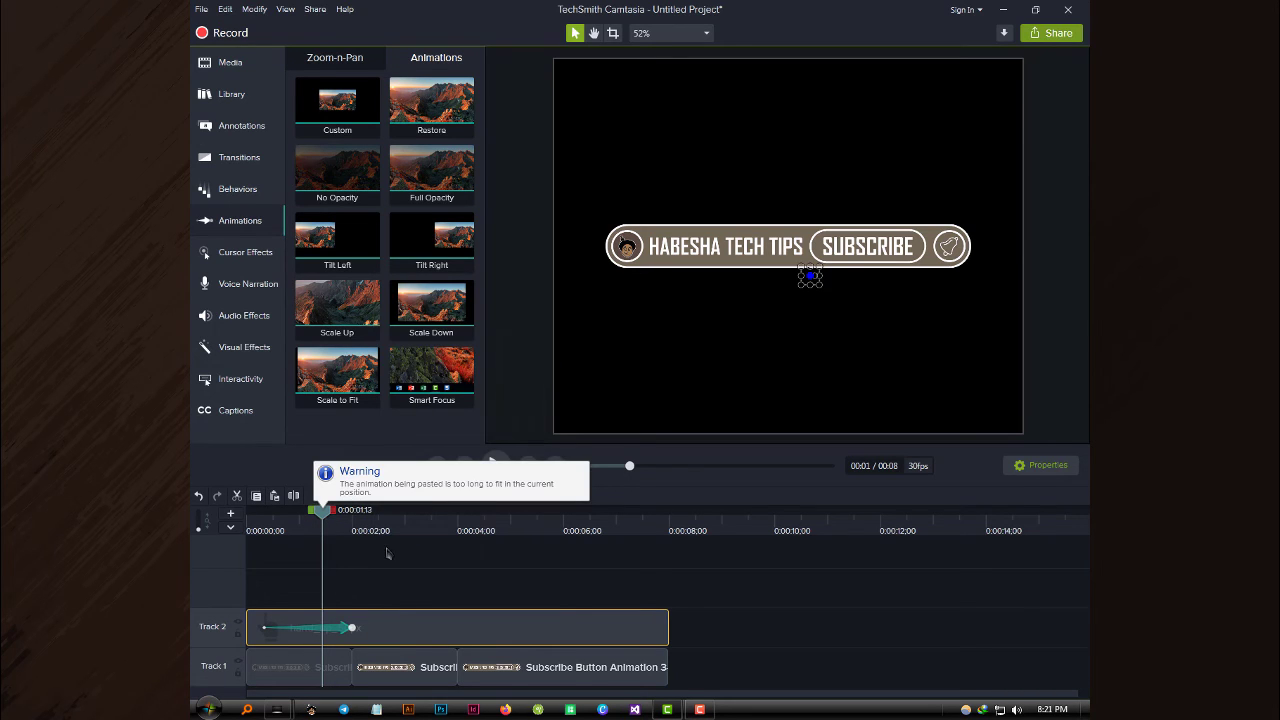
pyautogui.moveTo(324, 514); pyautogui.dragTo(373, 515)
pyautogui.rightClick(397, 628)
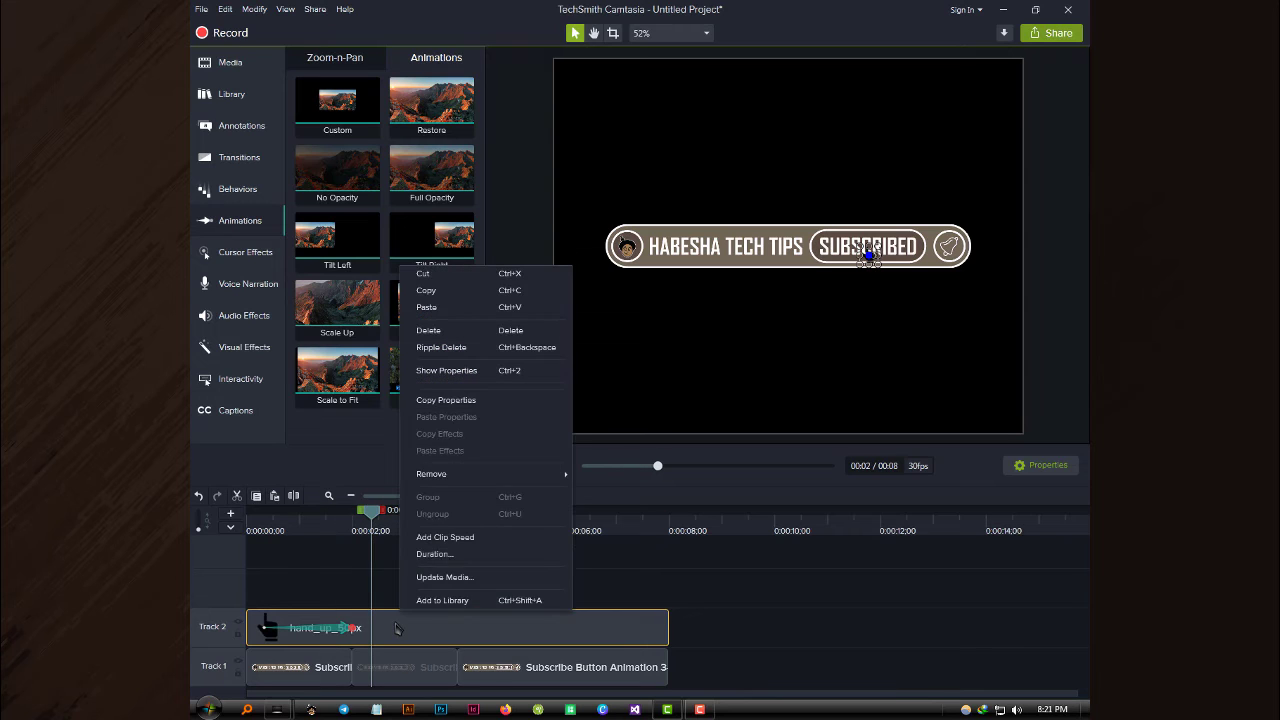
pyautogui.click(440, 307)
# Adjust the second hand animation to run from 0:00:02;25 to 0:00:04;00.
pyautogui.moveTo(405, 626); pyautogui.dragTo(422, 630)
pyautogui.moveTo(441, 514); pyautogui.dragTo(369, 521)
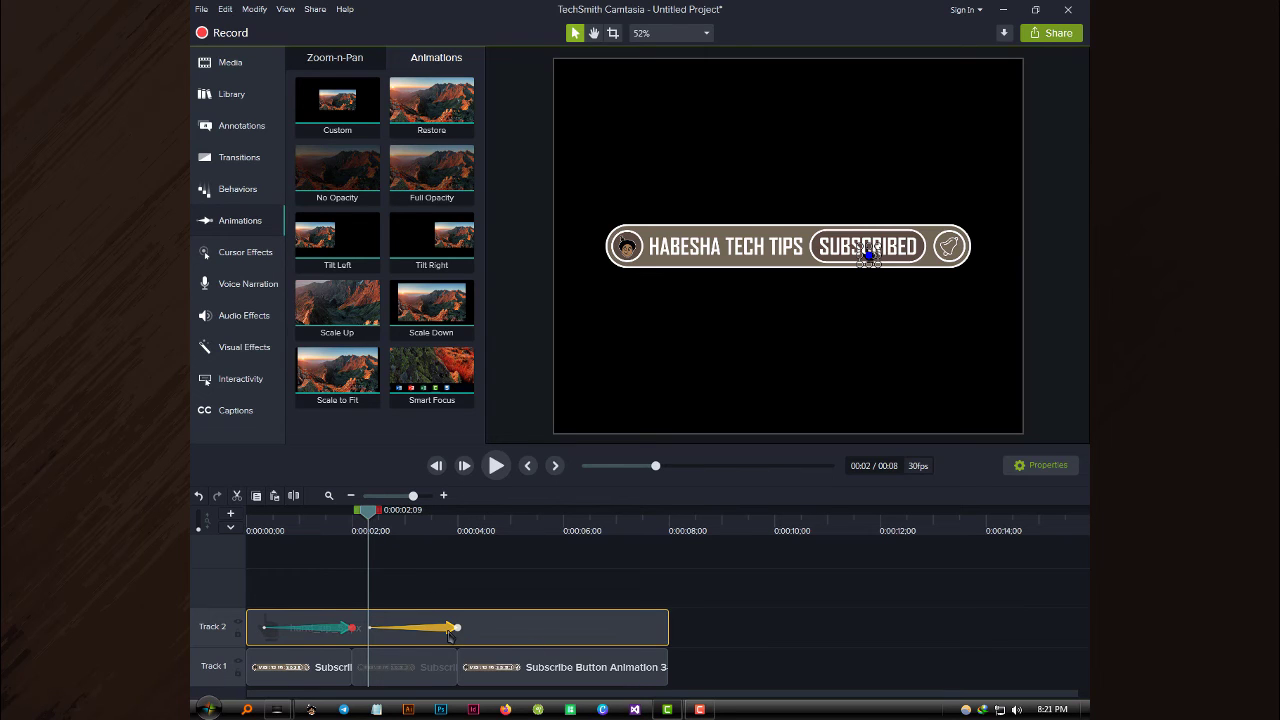
pyautogui.moveTo(370, 627); pyautogui.dragTo(396, 627)
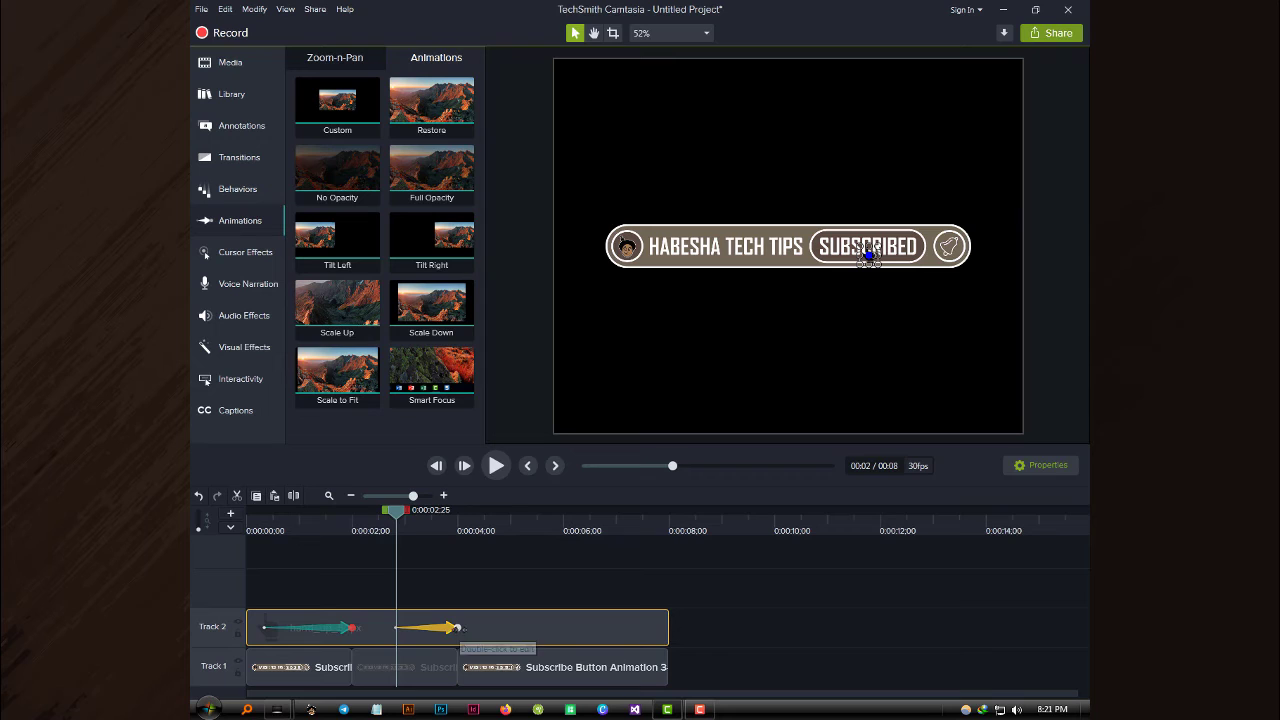
# At the end of the second animation, move the hand onto the bell icon.
pyautogui.click(457, 627)
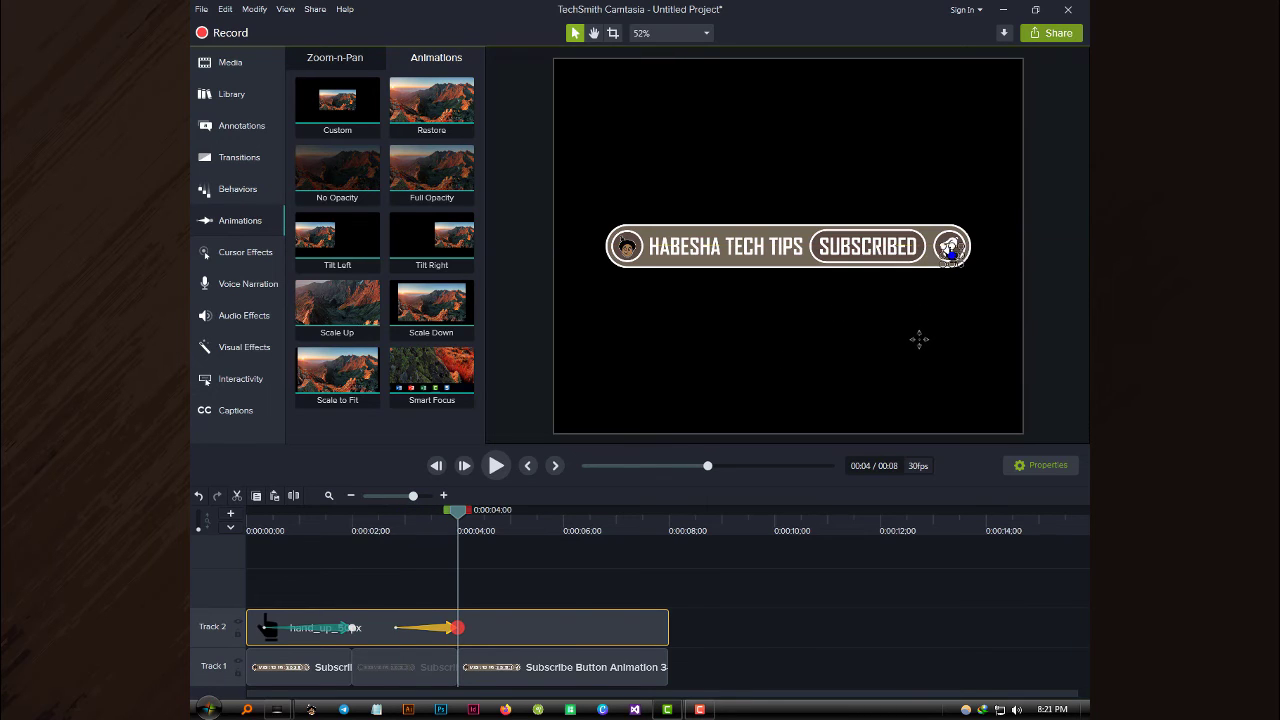
pyautogui.click(955, 348)
pyautogui.click(953, 257)
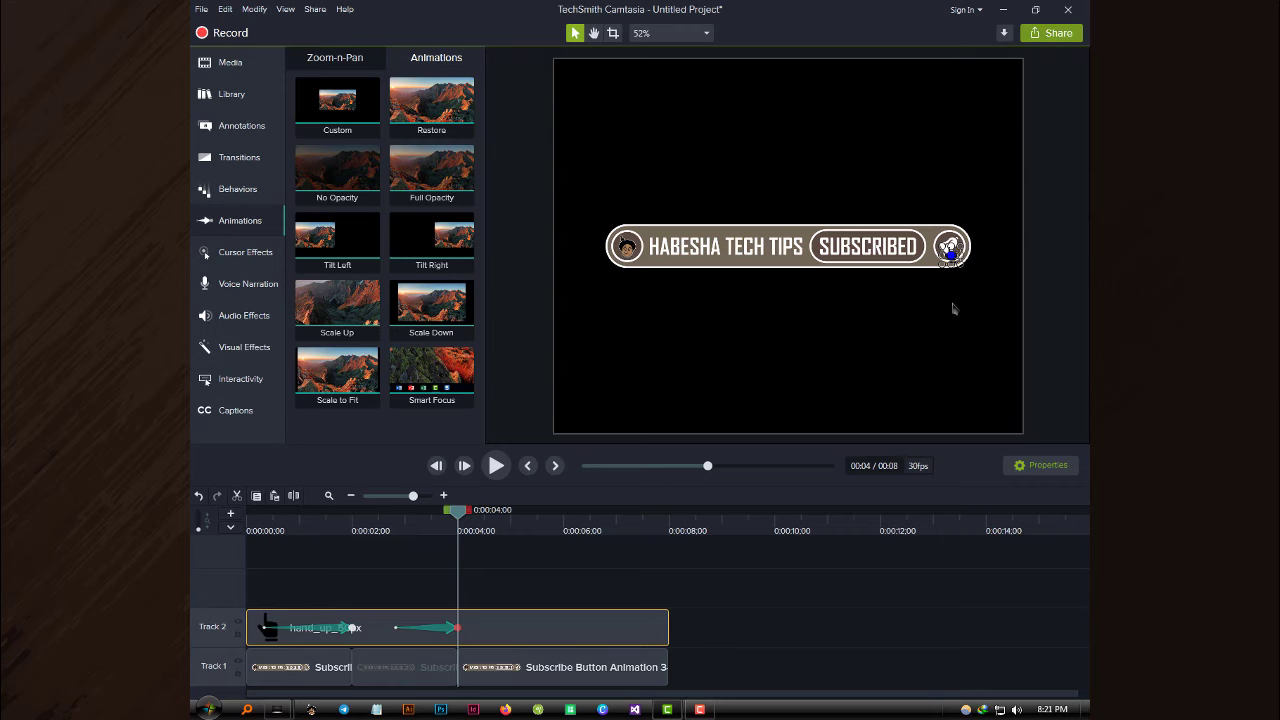
# Copy the second hand animation and paste it shortly after the four-second mark on the hand clip.
pyautogui.moveTo(468, 518)
pyautogui.mouseDown()
pyautogui.moveTo(374, 515)
pyautogui.moveTo(458, 514)
pyautogui.mouseUp()
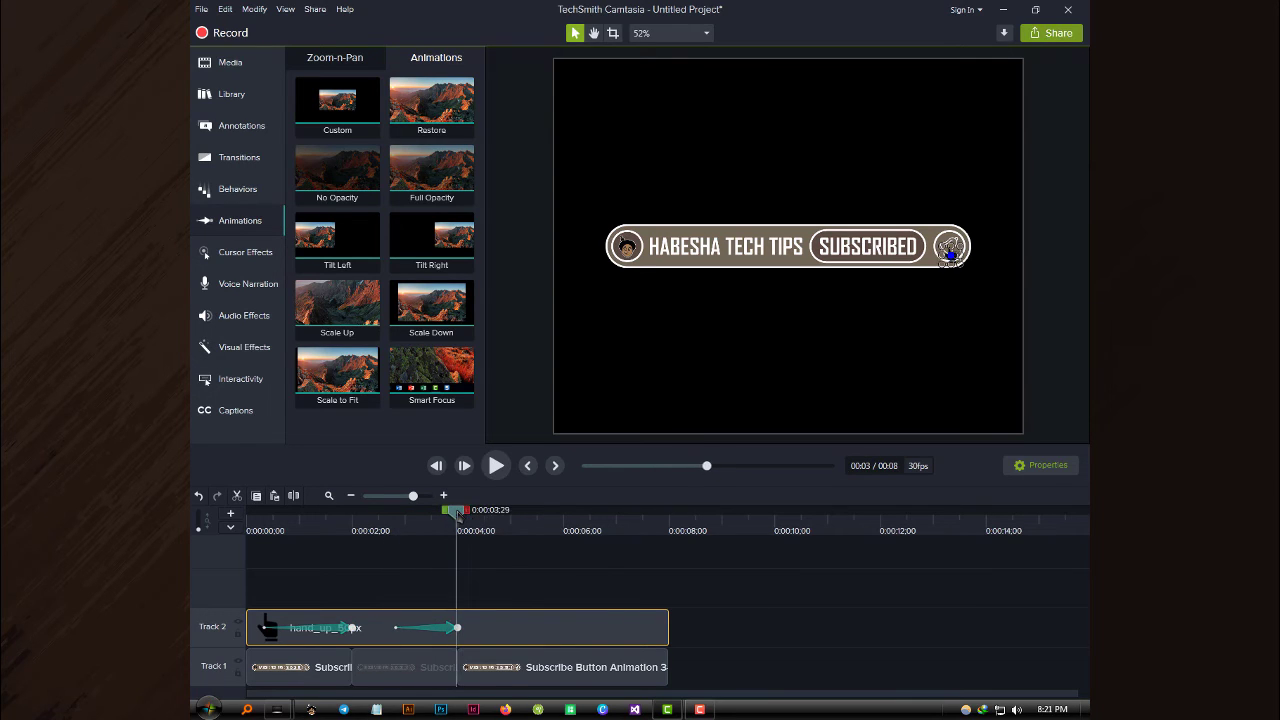
pyautogui.rightClick(445, 635)
pyautogui.click(482, 546)
pyautogui.rightClick(511, 633)
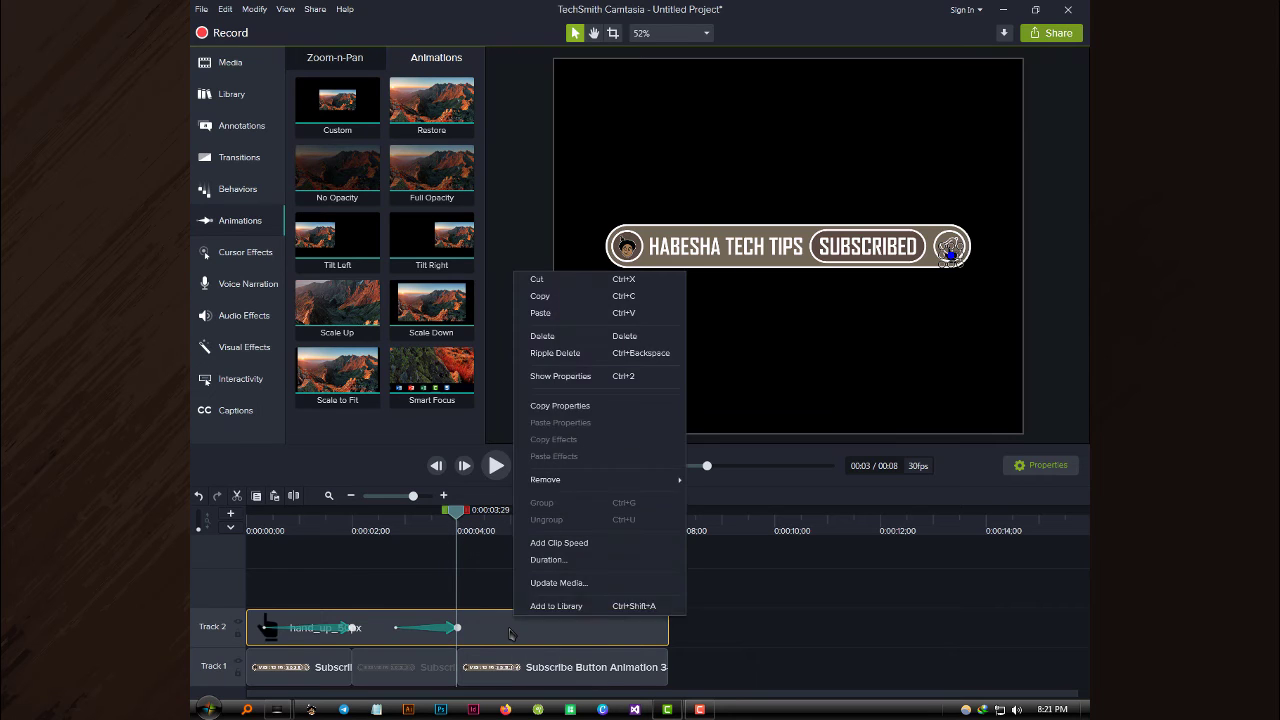
pyautogui.click(541, 313)
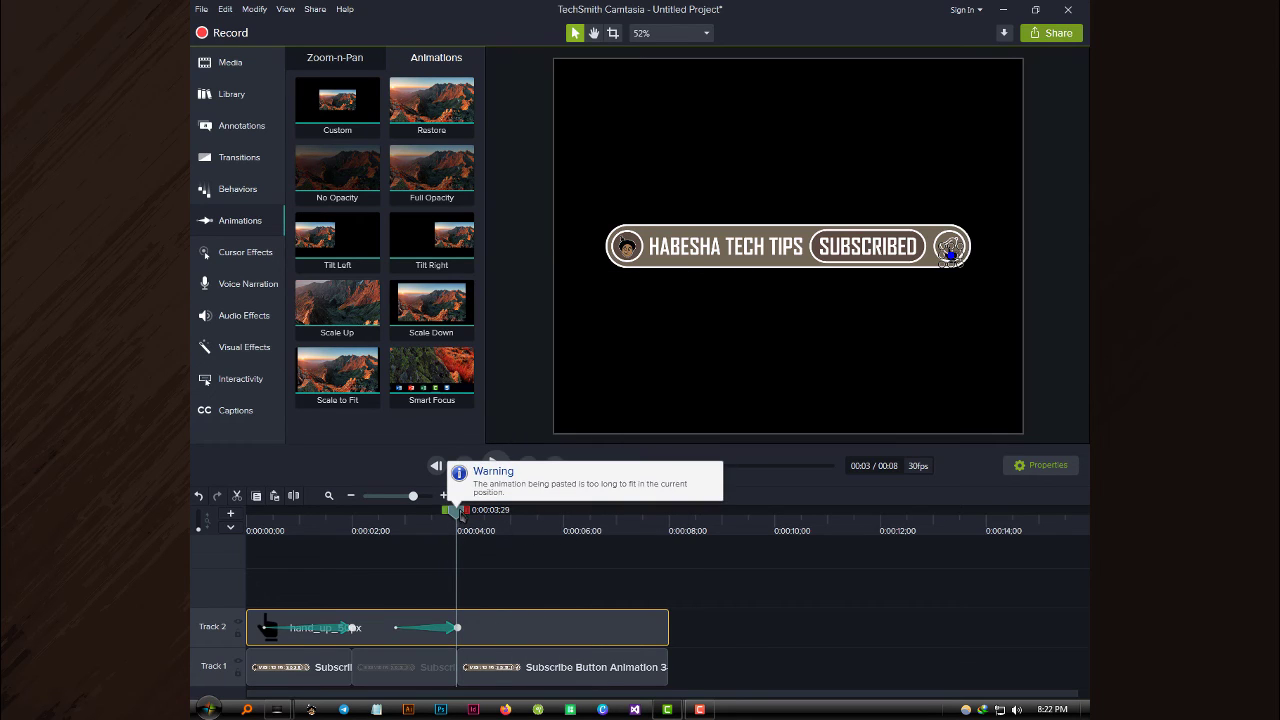
pyautogui.moveTo(462, 513); pyautogui.dragTo(486, 513)
pyautogui.rightClick(497, 636)
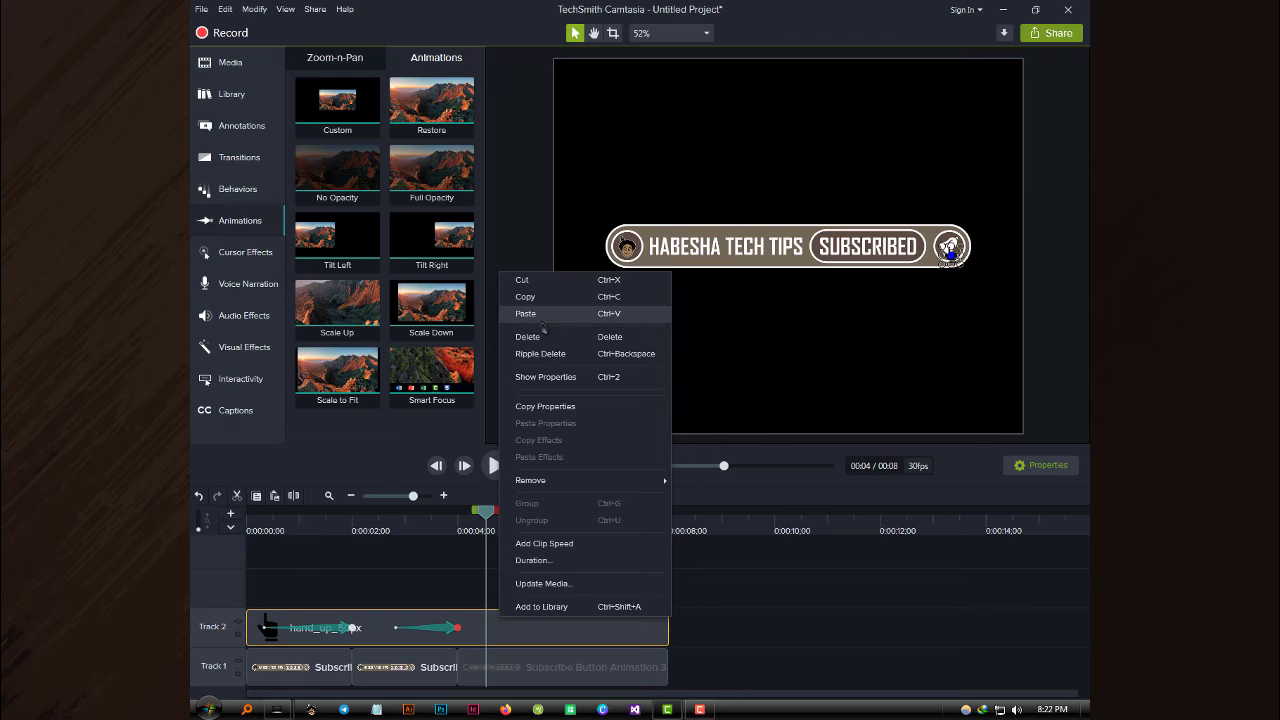
pyautogui.click(545, 316)
# Make the third animation end at 0:00:05;24 and move the hand below and to the right of the bell there.
pyautogui.moveTo(519, 636); pyautogui.dragTo(563, 637)
pyautogui.moveTo(519, 512); pyautogui.dragTo(474, 514)
pyautogui.moveTo(517, 632); pyautogui.dragTo(553, 627)
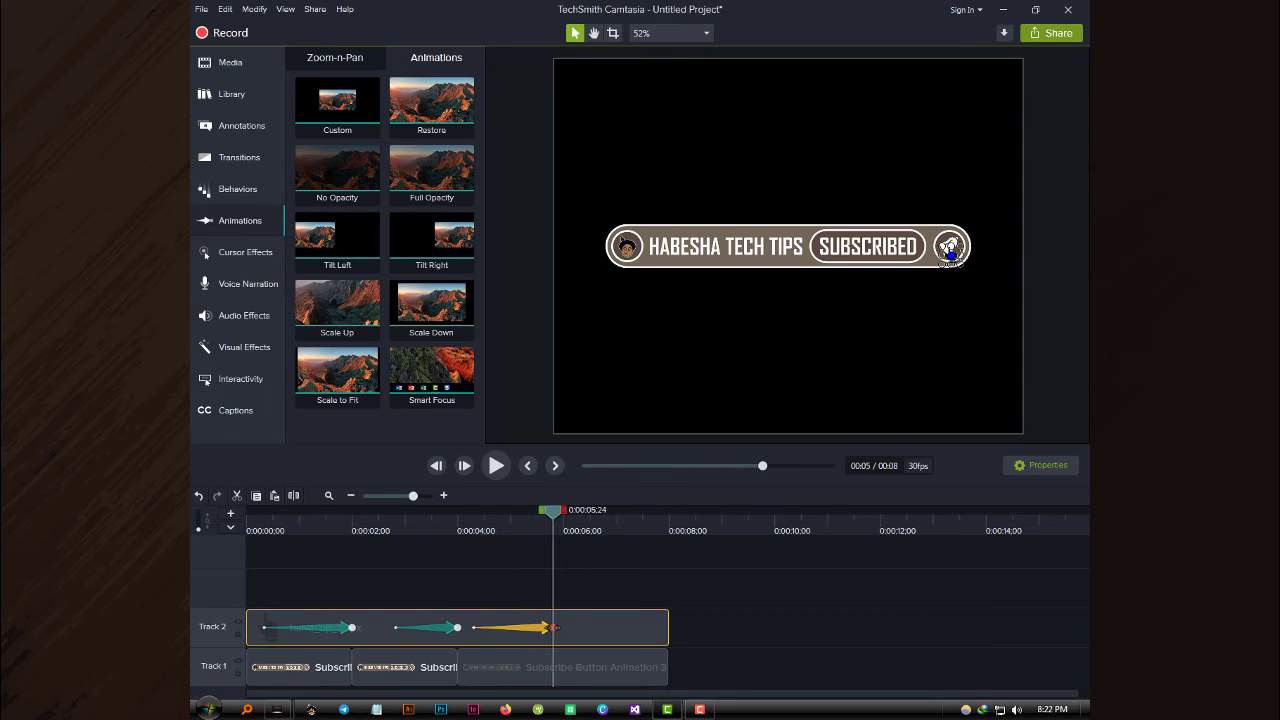
pyautogui.moveTo(948, 250); pyautogui.dragTo(993, 341)
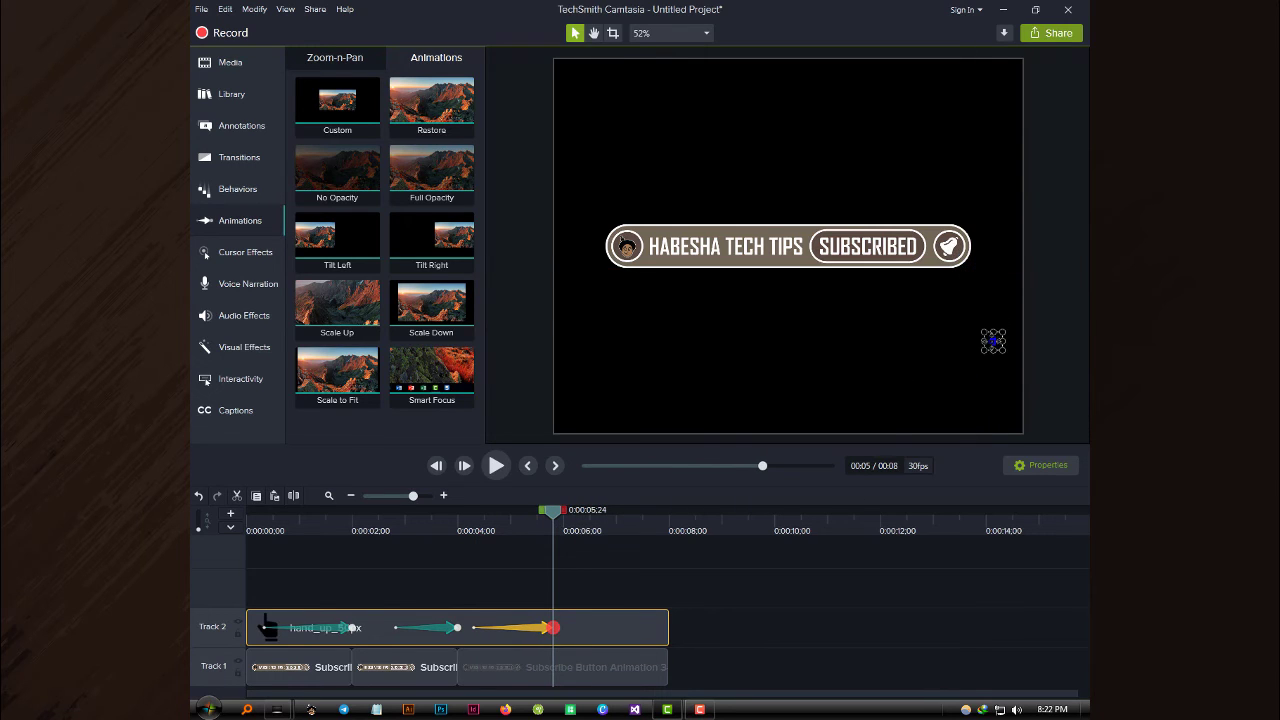
# Play the whole sequence from the start to review the hand's movements.
pyautogui.moveTo(551, 541); pyautogui.dragTo(198, 563)
pyautogui.click(495, 466)
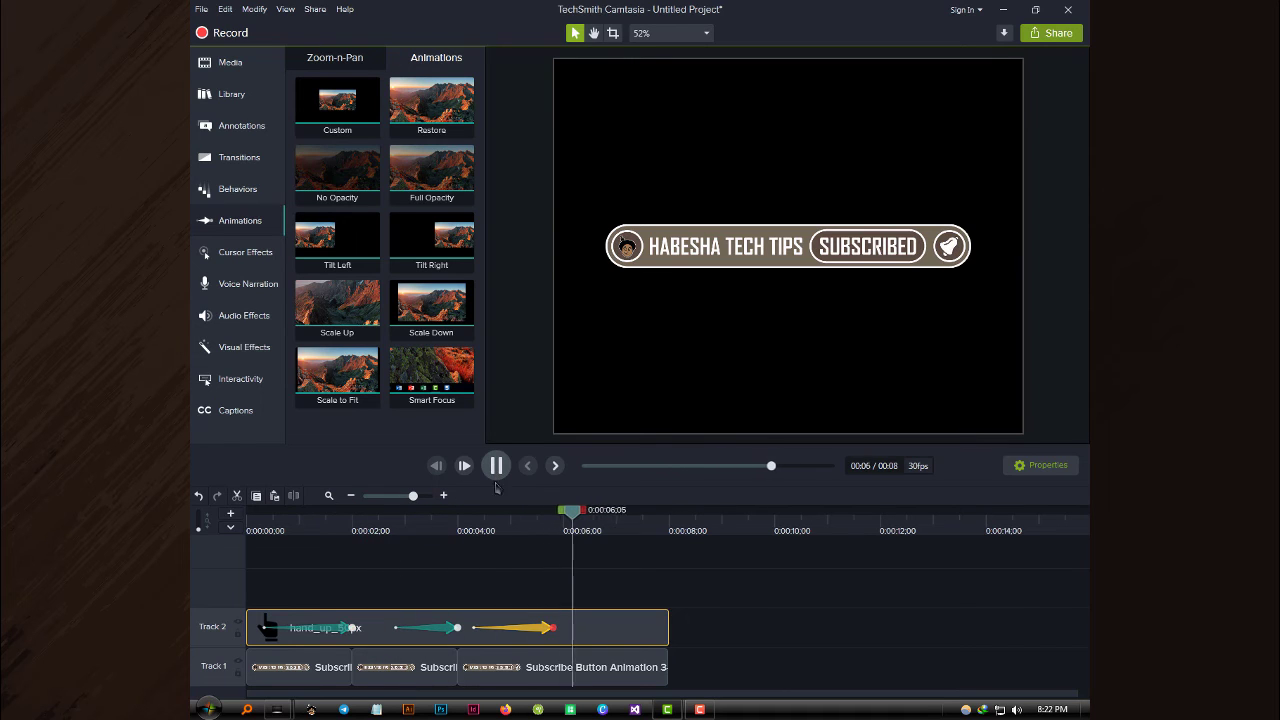
pyautogui.click(459, 627)
pyautogui.moveTo(459, 512); pyautogui.dragTo(245, 513)
pyautogui.click(490, 465)
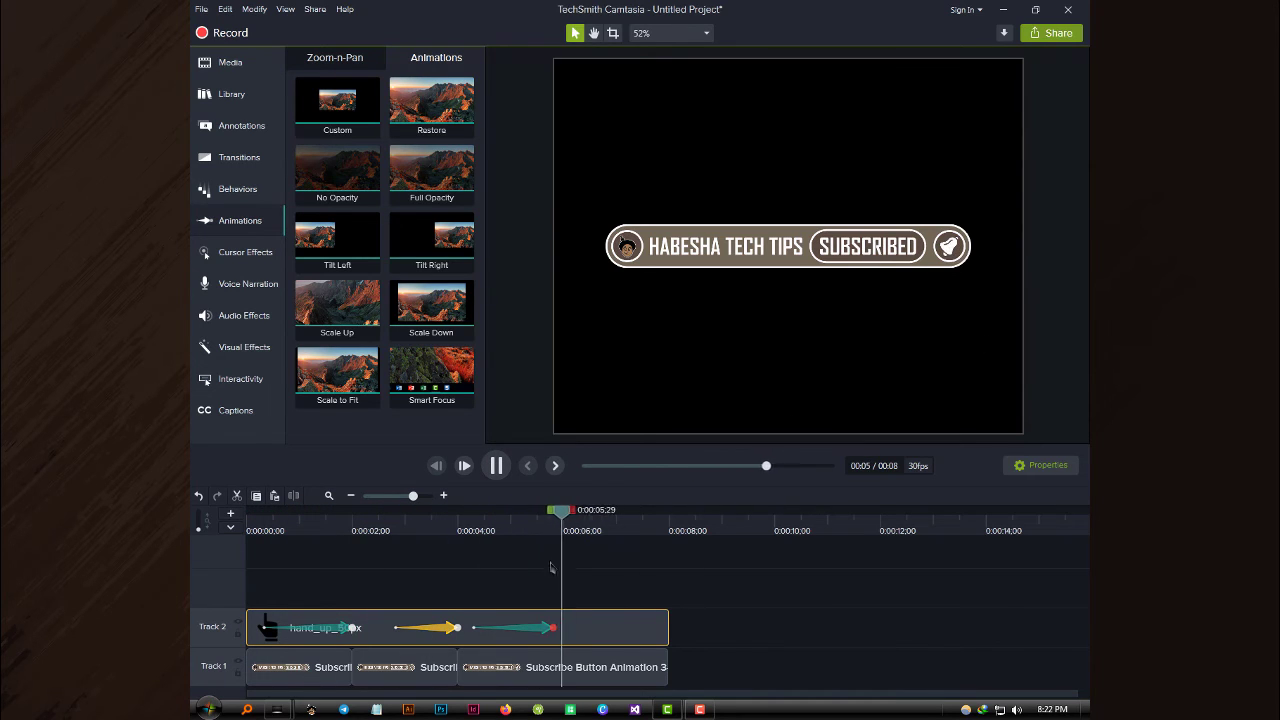
# Place Button Click.mp3 on Track 3 at 0:00:02;00, where the subscribed image starts.
pyautogui.click(237, 228)
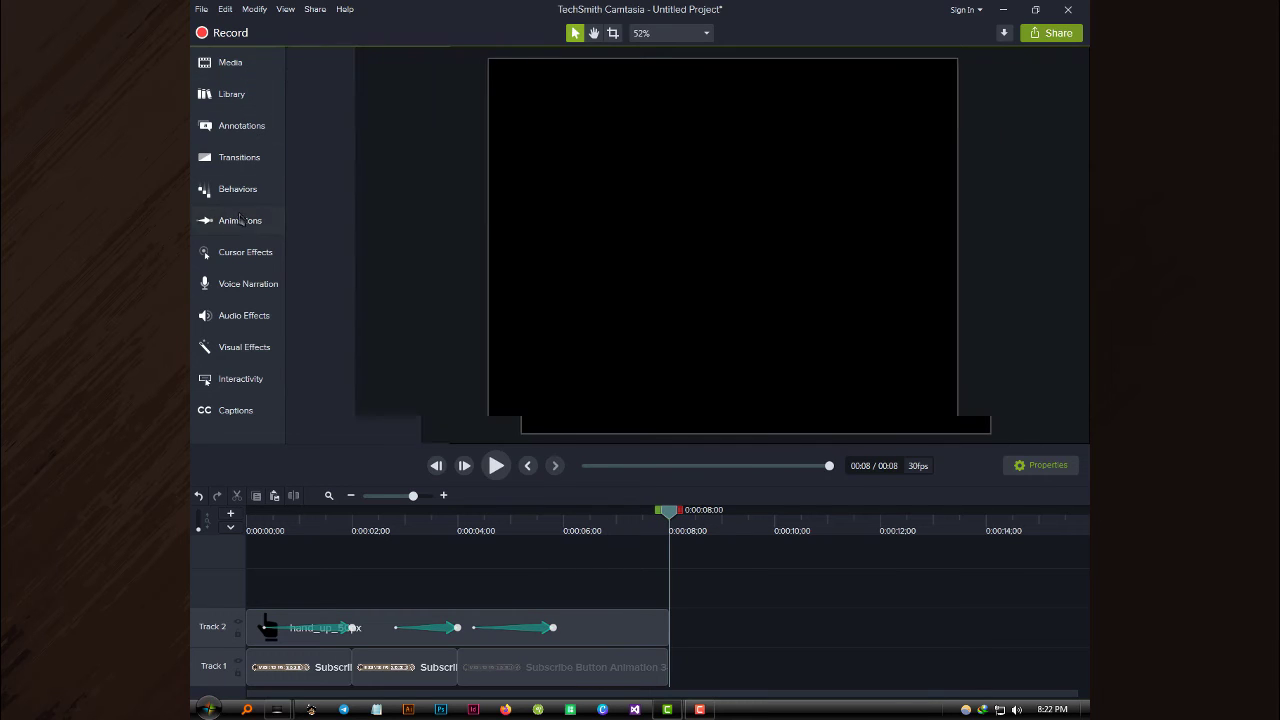
pyautogui.click(230, 62)
pyautogui.click(431, 178)
pyautogui.click(330, 250)
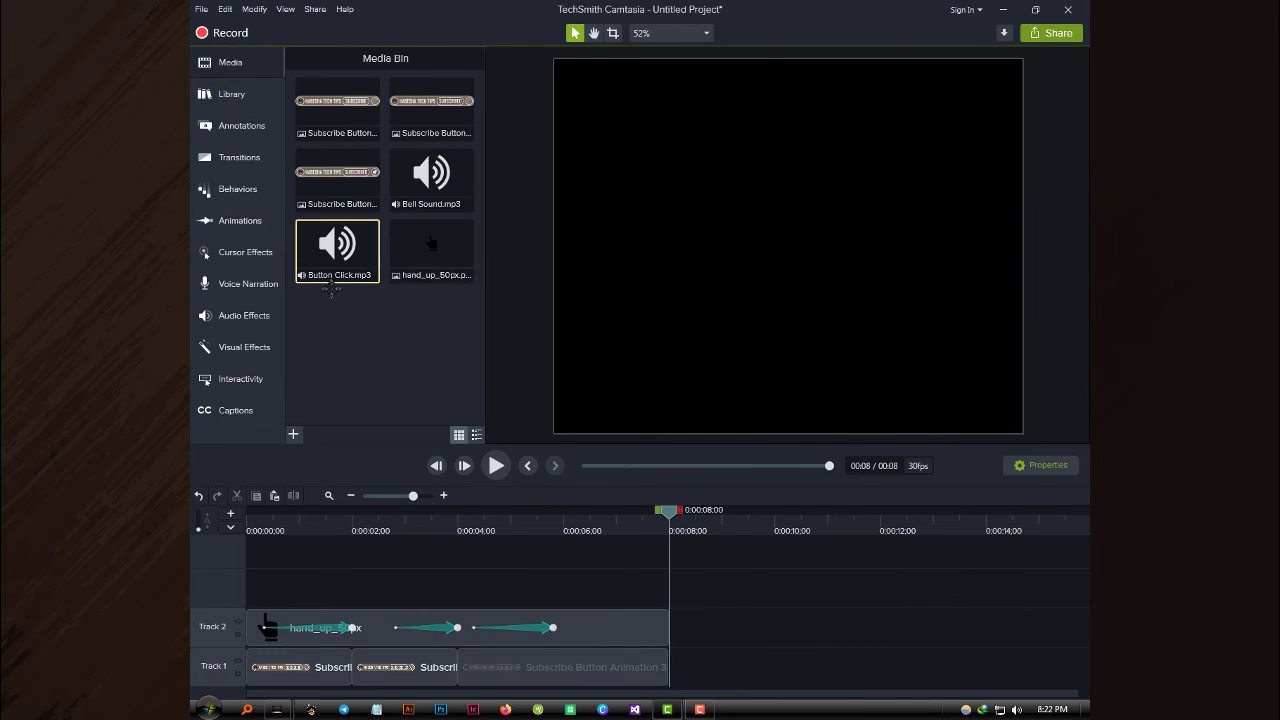
pyautogui.click(390, 672)
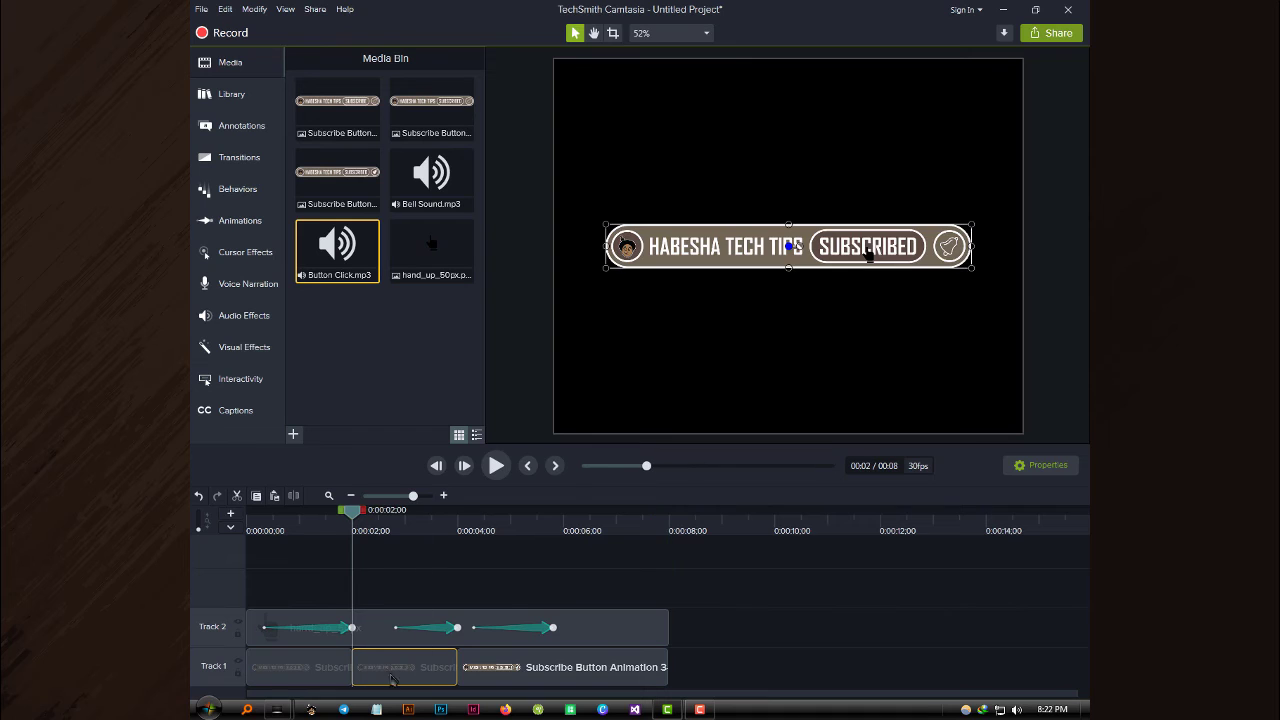
pyautogui.moveTo(337, 257); pyautogui.dragTo(360, 588)
pyautogui.moveTo(352, 511); pyautogui.dragTo(329, 520)
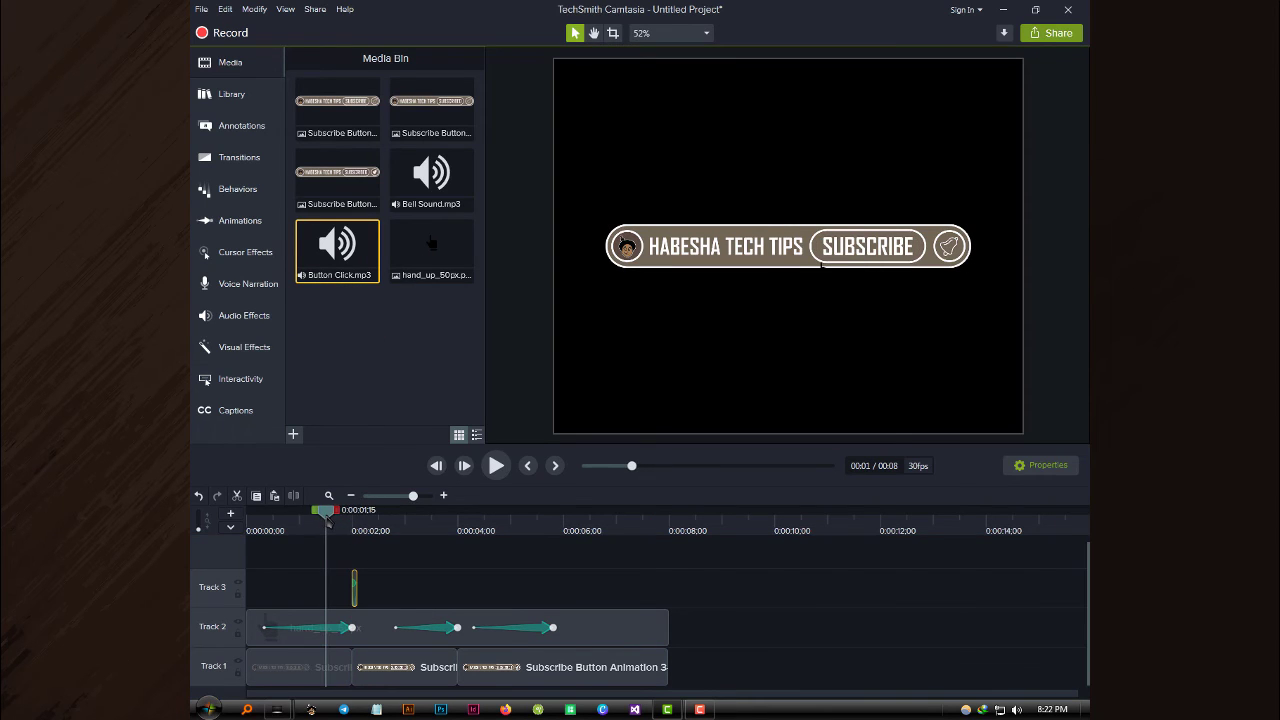
# Place Bell Sound.mp3 on Track 3 at 0:00:04;00, where the third image starts, and return to the timeline start.
pyautogui.click(501, 684)
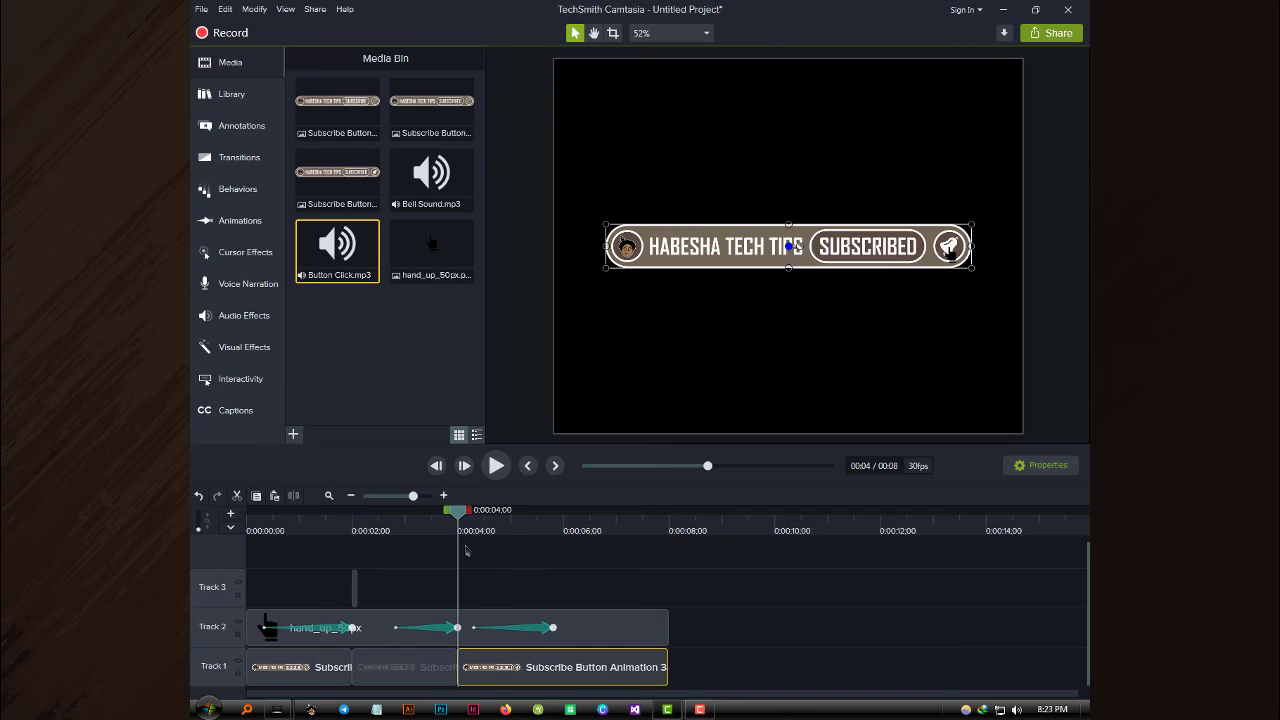
pyautogui.moveTo(430, 180); pyautogui.dragTo(460, 604)
pyautogui.moveTo(458, 512); pyautogui.dragTo(240, 514)
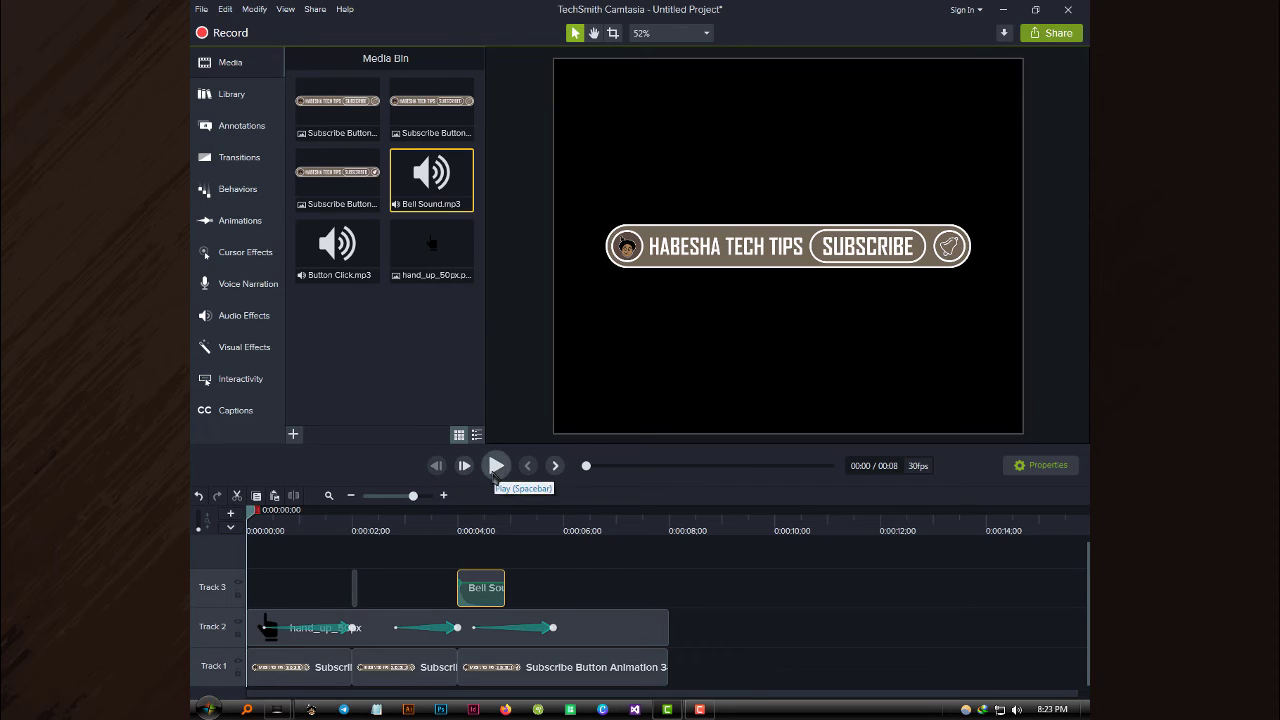
# Enlarge the preview area and play the sequence from the start to check the click and bell sounds.
pyautogui.click(230, 62)
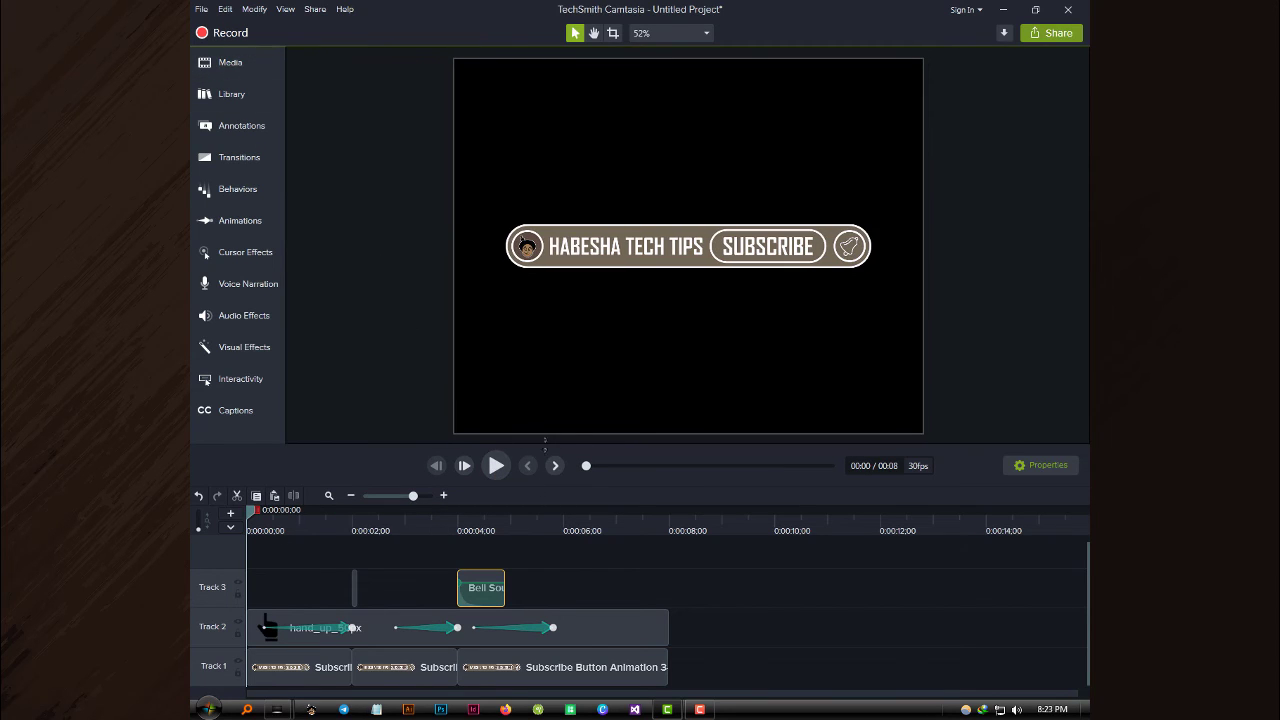
pyautogui.moveTo(545, 441); pyautogui.dragTo(547, 470)
pyautogui.click(496, 505)
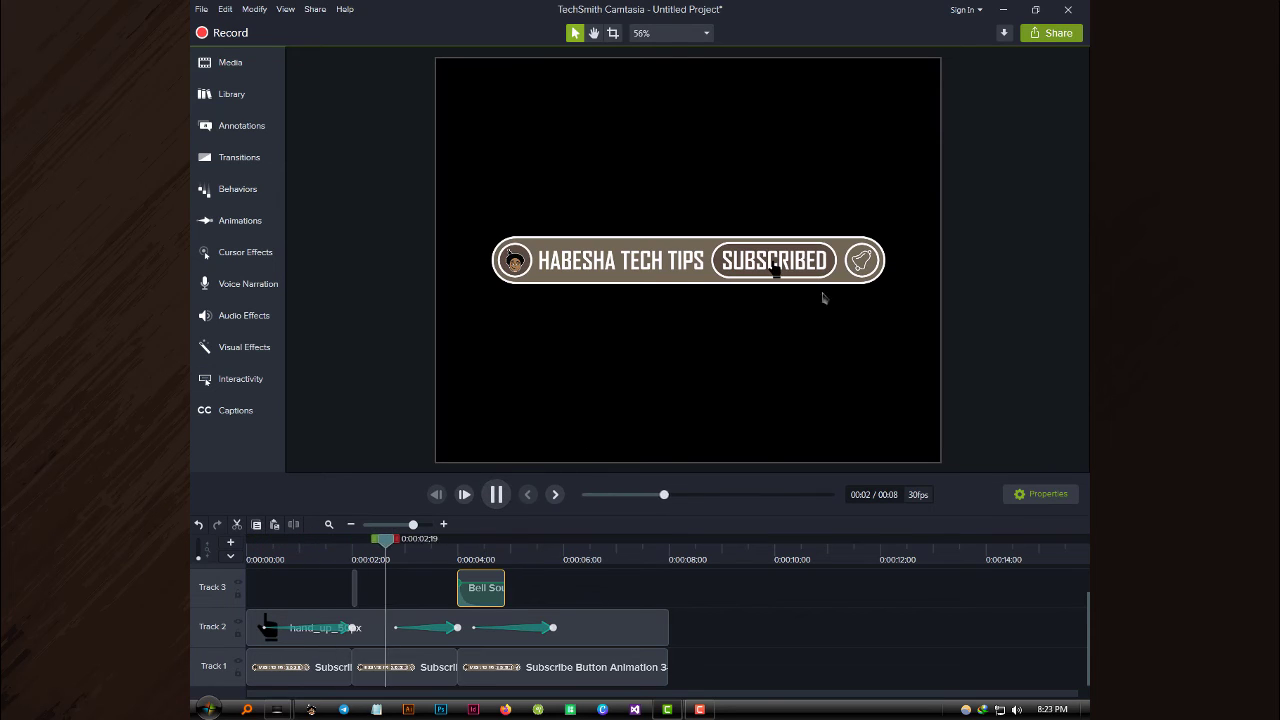
# Try a full-length copy of the bell sound directly after the first, play it back, and delete the copy.
pyautogui.rightClick(487, 595)
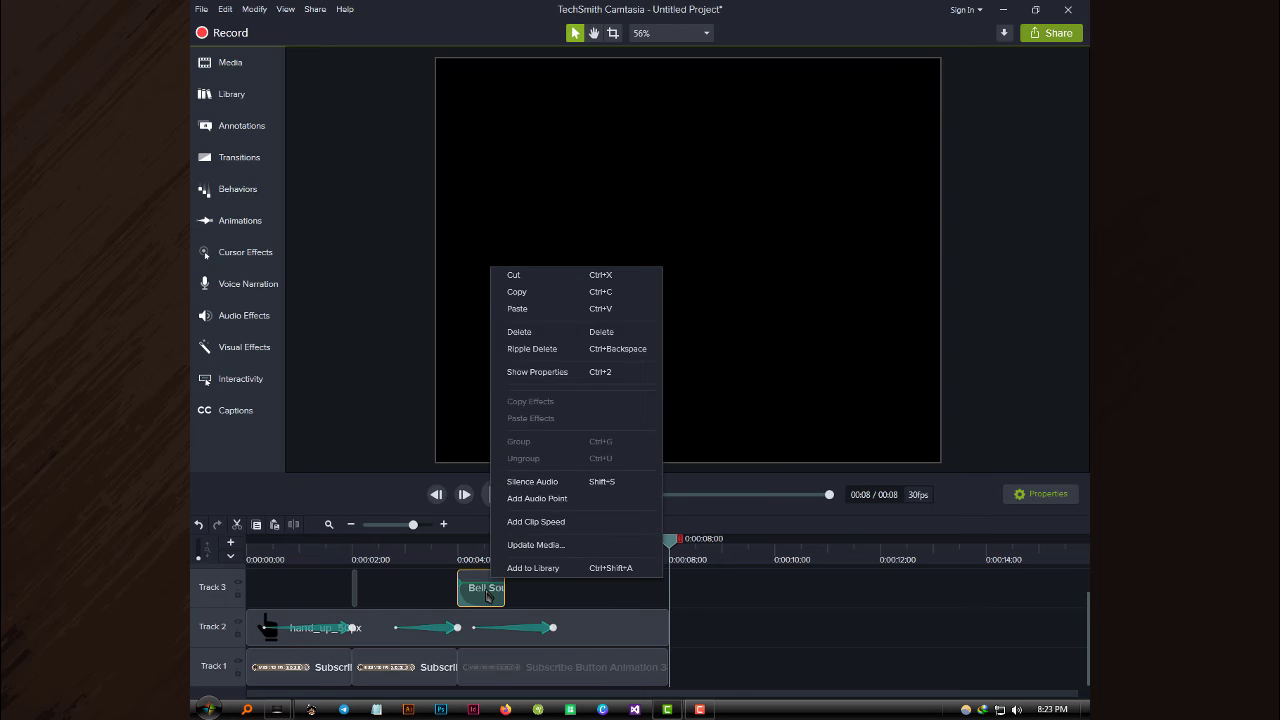
pyautogui.click(525, 578)
pyautogui.rightClick(526, 568)
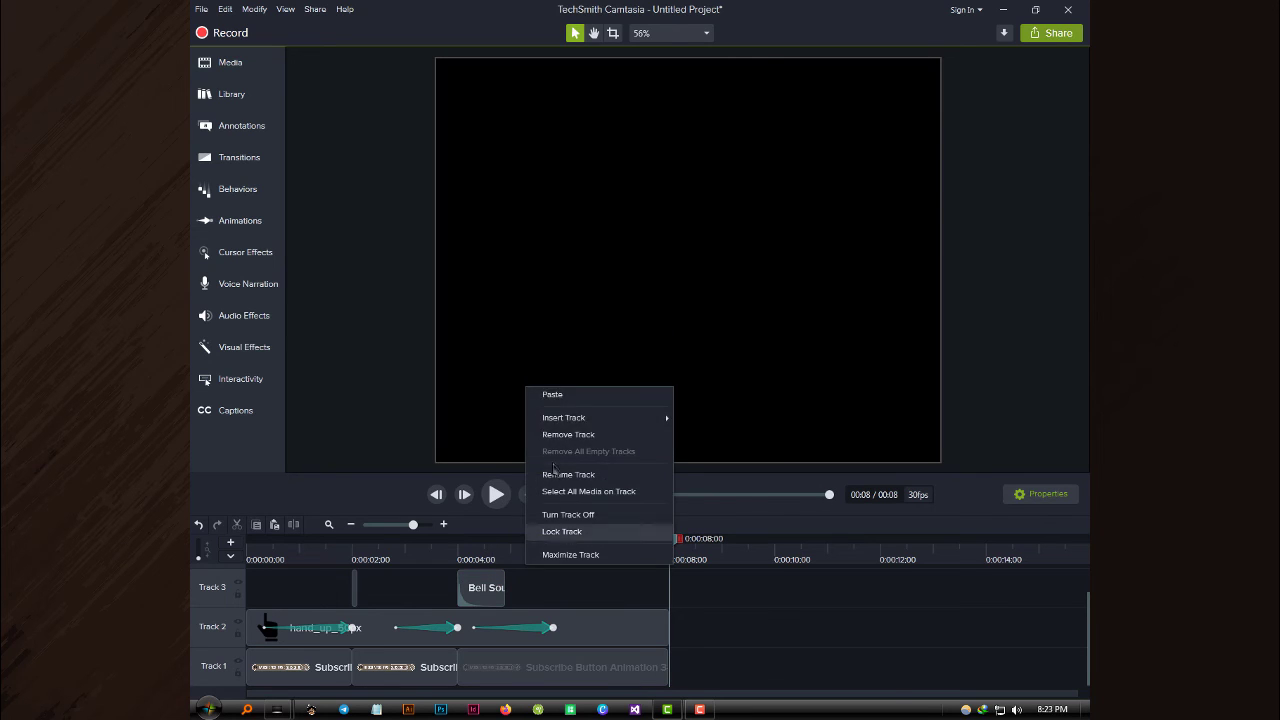
pyautogui.click(555, 395)
pyautogui.moveTo(545, 600); pyautogui.dragTo(527, 597)
pyautogui.moveTo(463, 560); pyautogui.dragTo(445, 568)
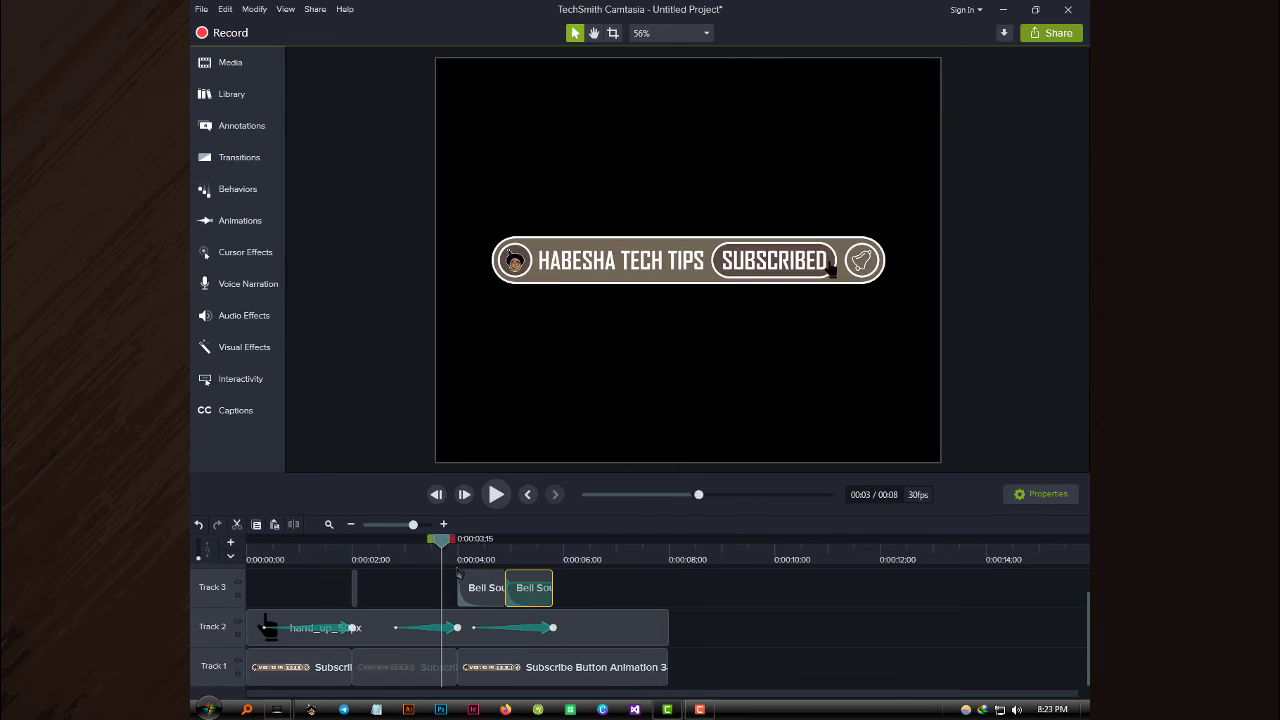
pyautogui.click(495, 495)
pyautogui.click(519, 597)
pyautogui.press('Delete')
# Trim the end of the bell sound clip on Track 3 to about six frames, checking the cut by playback.
pyautogui.moveTo(501, 600); pyautogui.dragTo(473, 594)
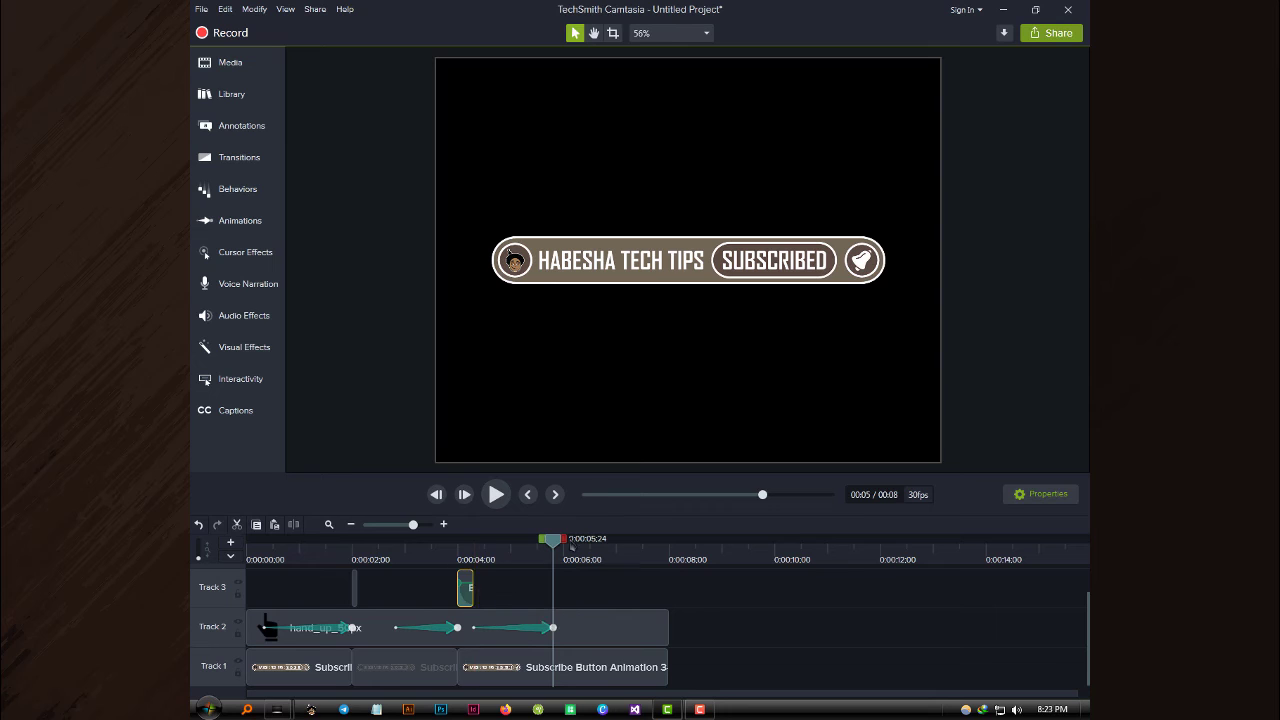
pyautogui.click(463, 558)
pyautogui.click(497, 494)
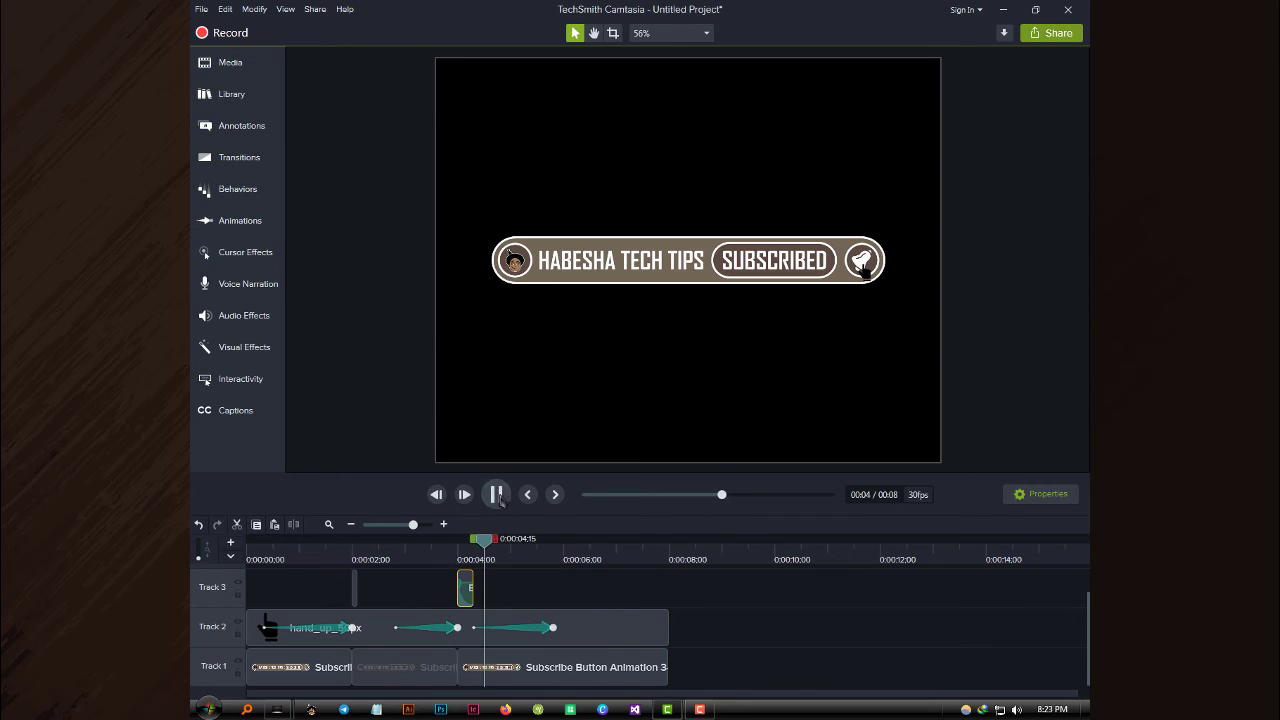
pyautogui.moveTo(471, 542); pyautogui.dragTo(458, 530)
pyautogui.click(427, 525)
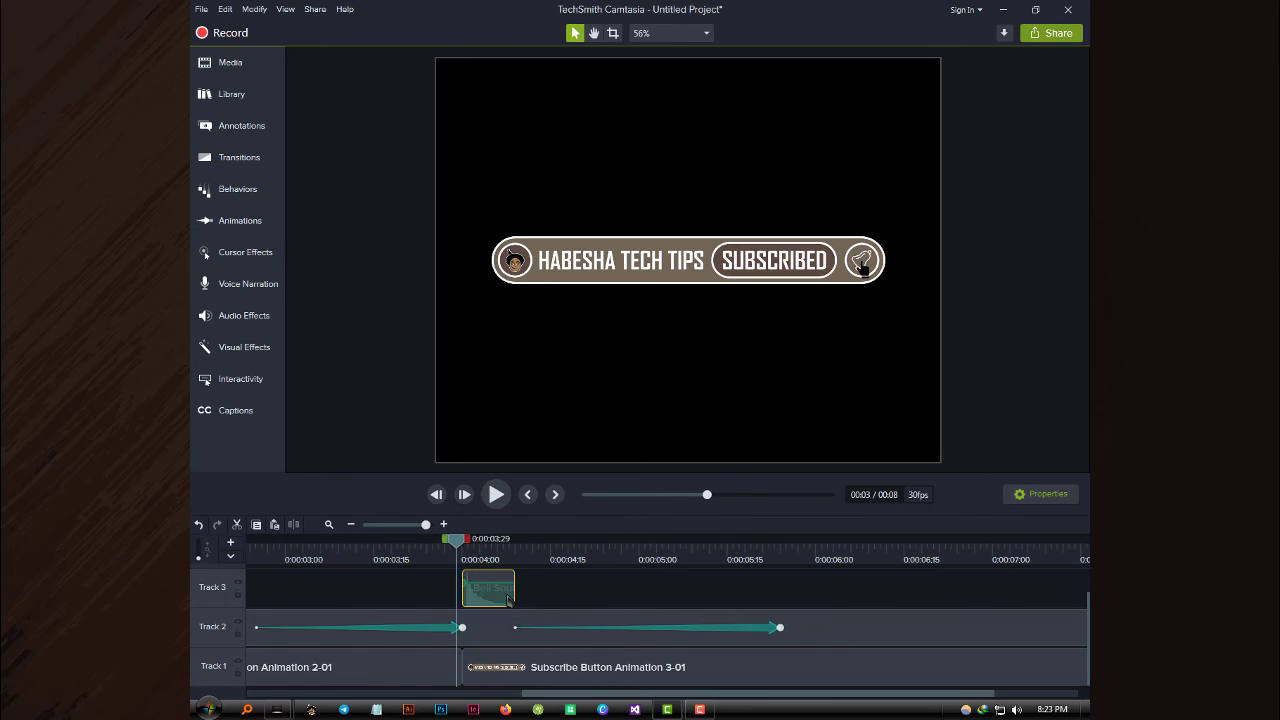
pyautogui.moveTo(463, 598); pyautogui.dragTo(497, 597)
pyautogui.click(497, 494)
pyautogui.press('space')
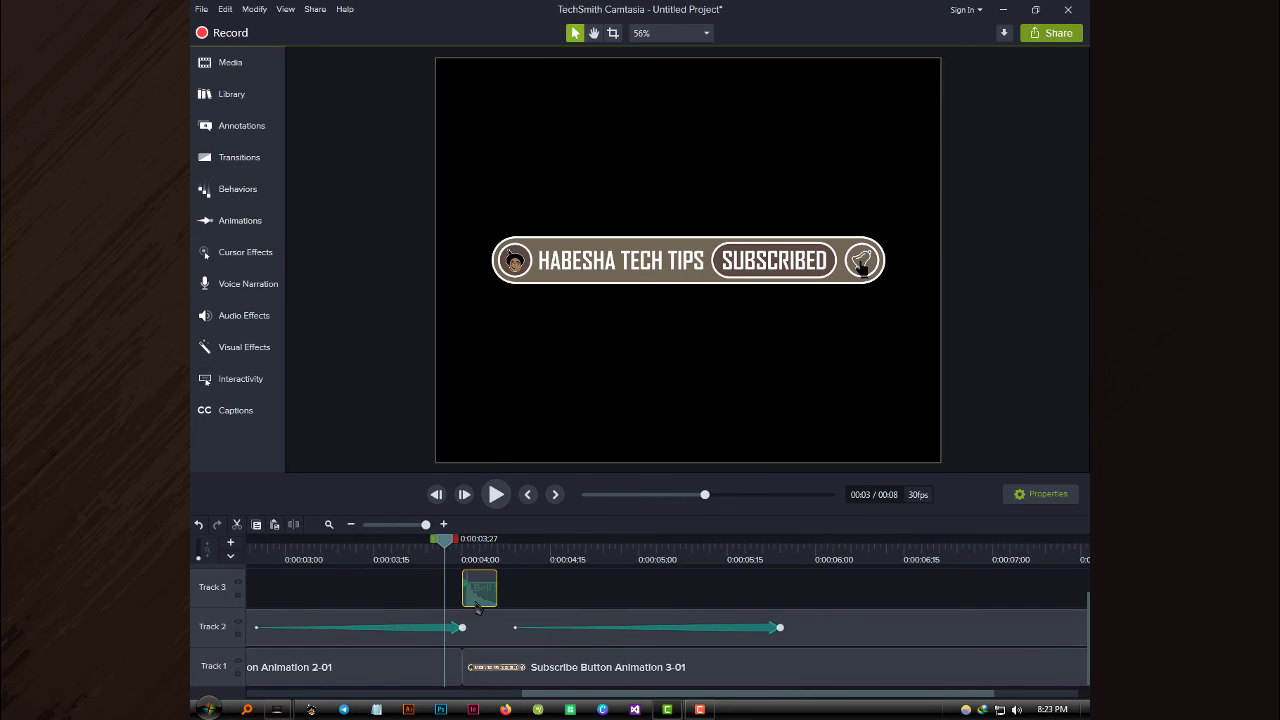
# Copy the trimmed bell clip, paste it directly after the first on Track 3, and play the double ring.
pyautogui.rightClick(477, 605)
pyautogui.click(510, 304)
pyautogui.rightClick(517, 580)
pyautogui.click(545, 392)
pyautogui.click(495, 497)
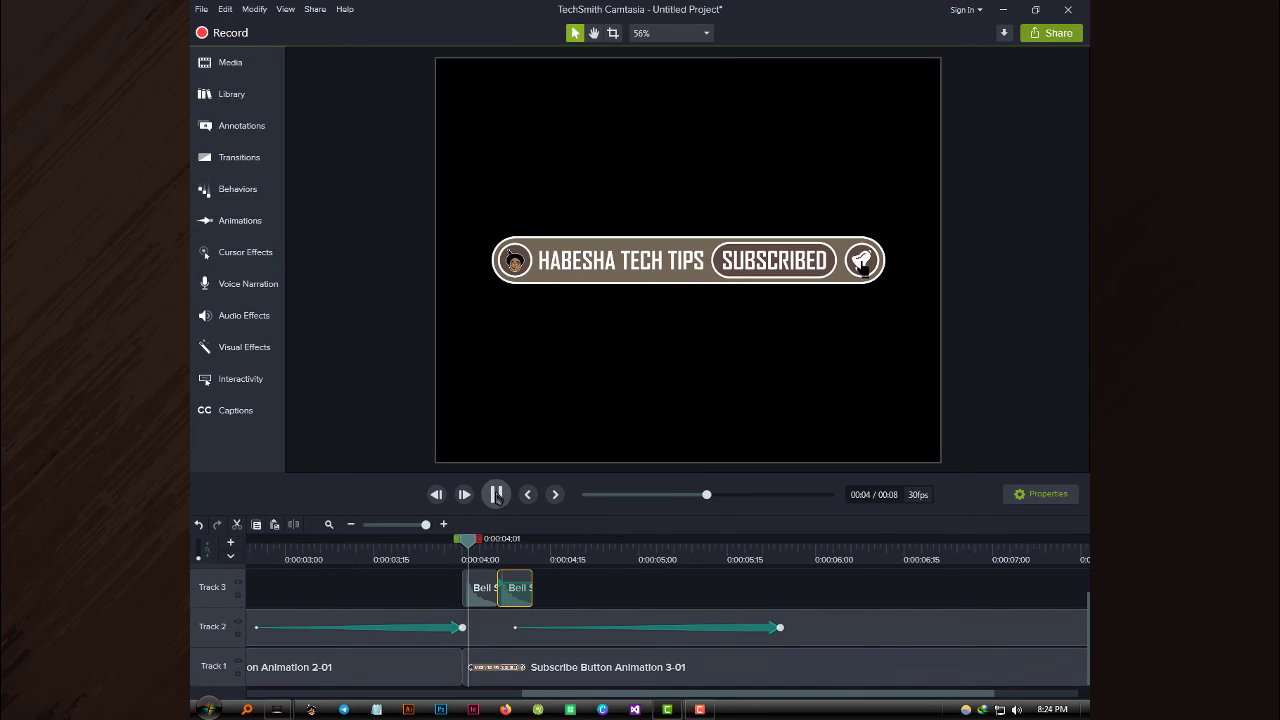
pyautogui.click(495, 497)
pyautogui.moveTo(604, 561); pyautogui.dragTo(443, 558)
pyautogui.click(499, 496)
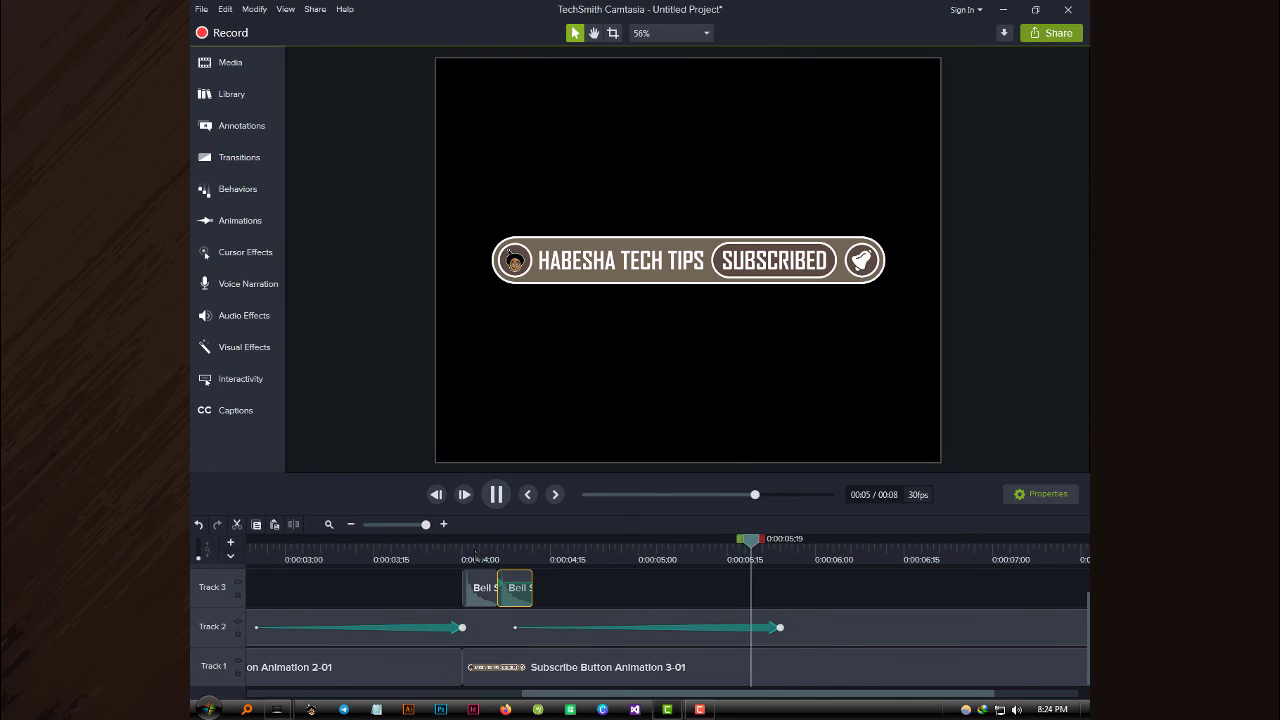
# Play the whole sequence from the start to review the hand movements together with the sounds.
pyautogui.scroll(-3, 407, 540)
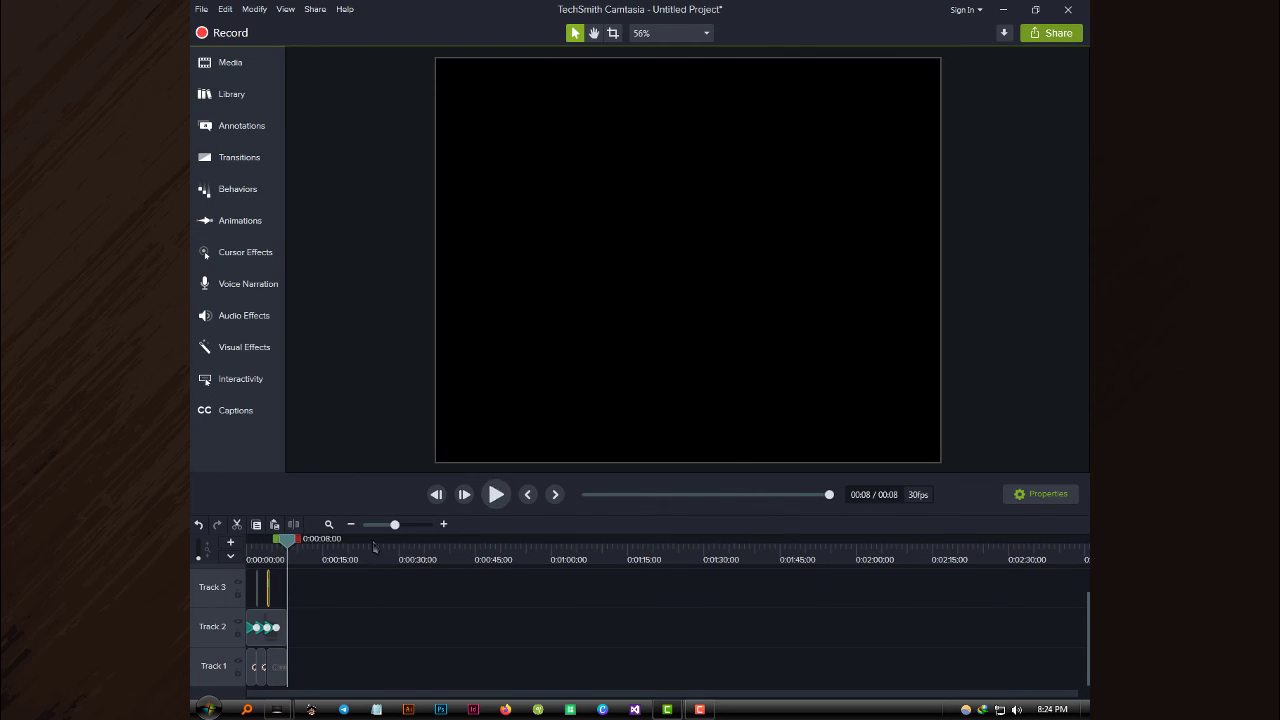
pyautogui.scroll(3, 417, 529)
pyautogui.click(496, 494)
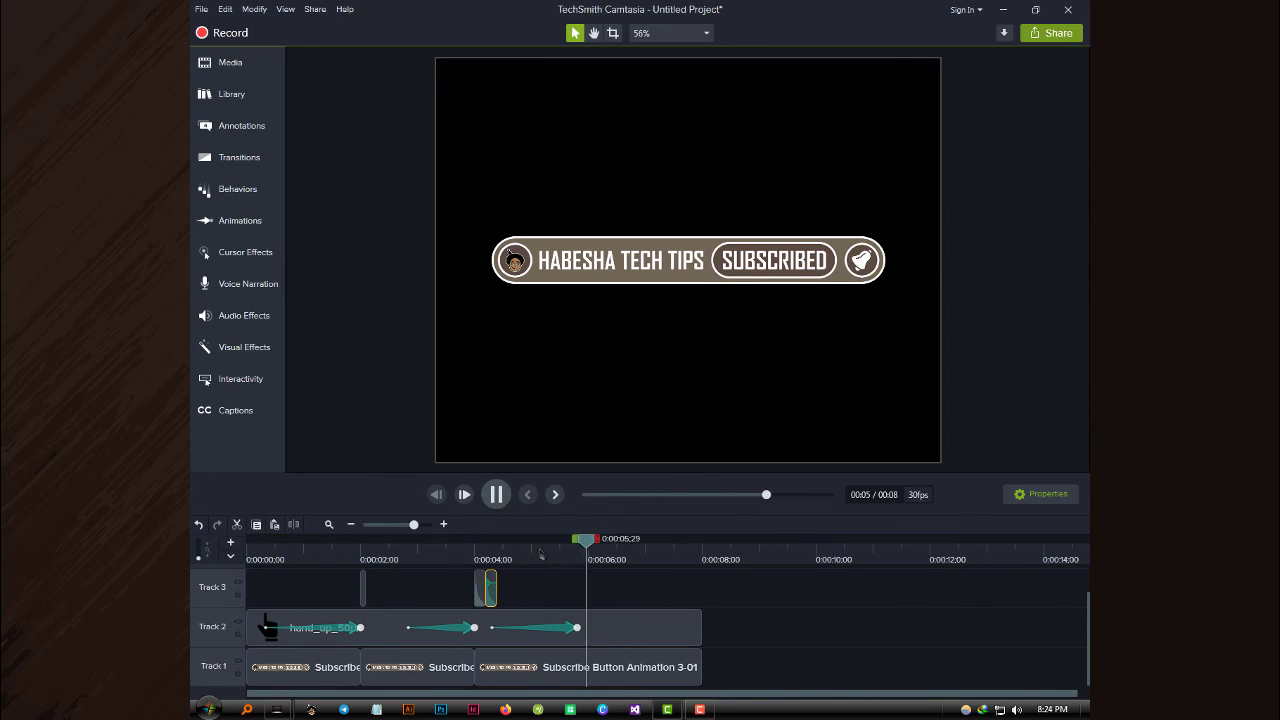
# Group all clips on the three tracks and name the group My Subscribe Animation.
pyautogui.moveTo(577, 514); pyautogui.dragTo(603, 445)
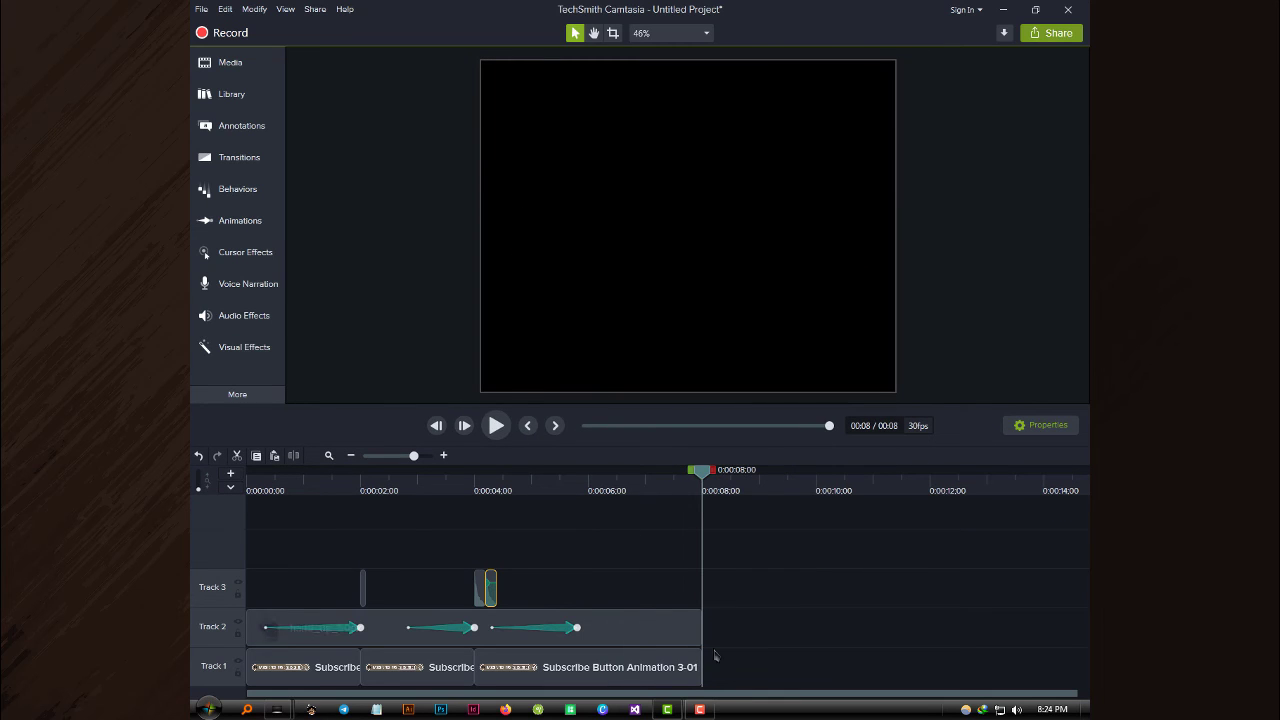
pyautogui.moveTo(737, 680); pyautogui.dragTo(250, 536)
pyautogui.rightClick(396, 620)
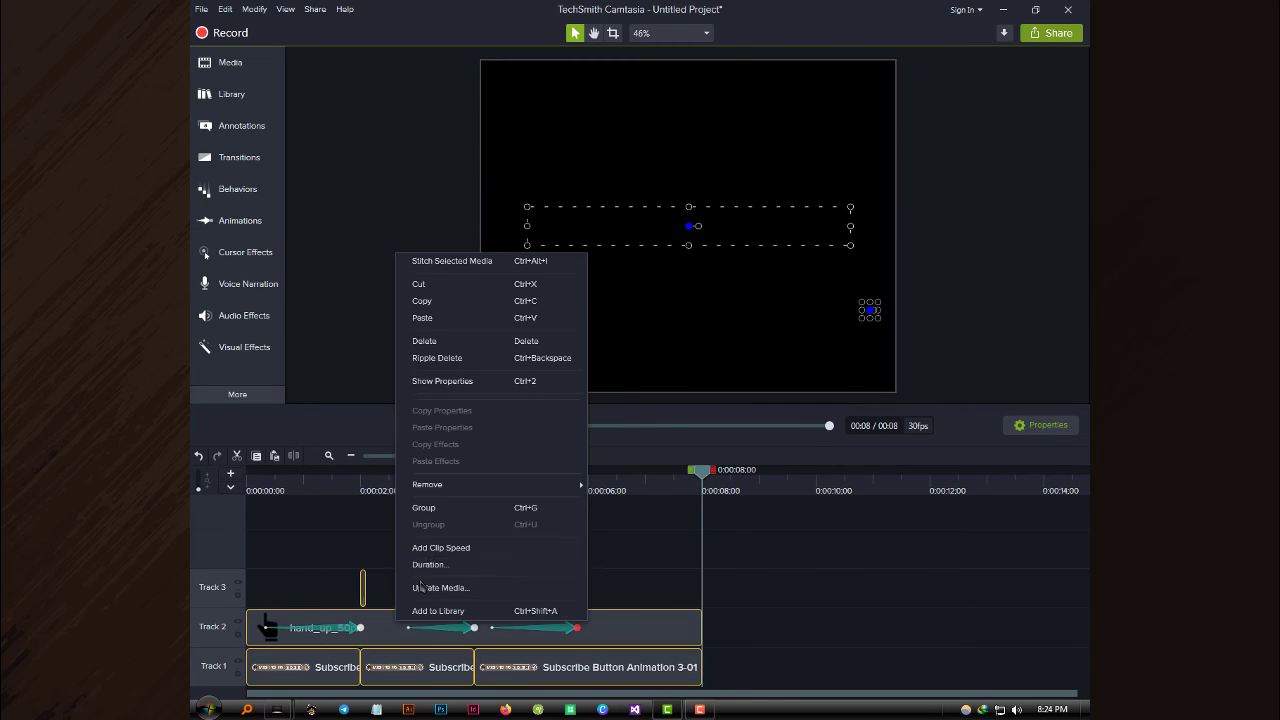
pyautogui.click(426, 510)
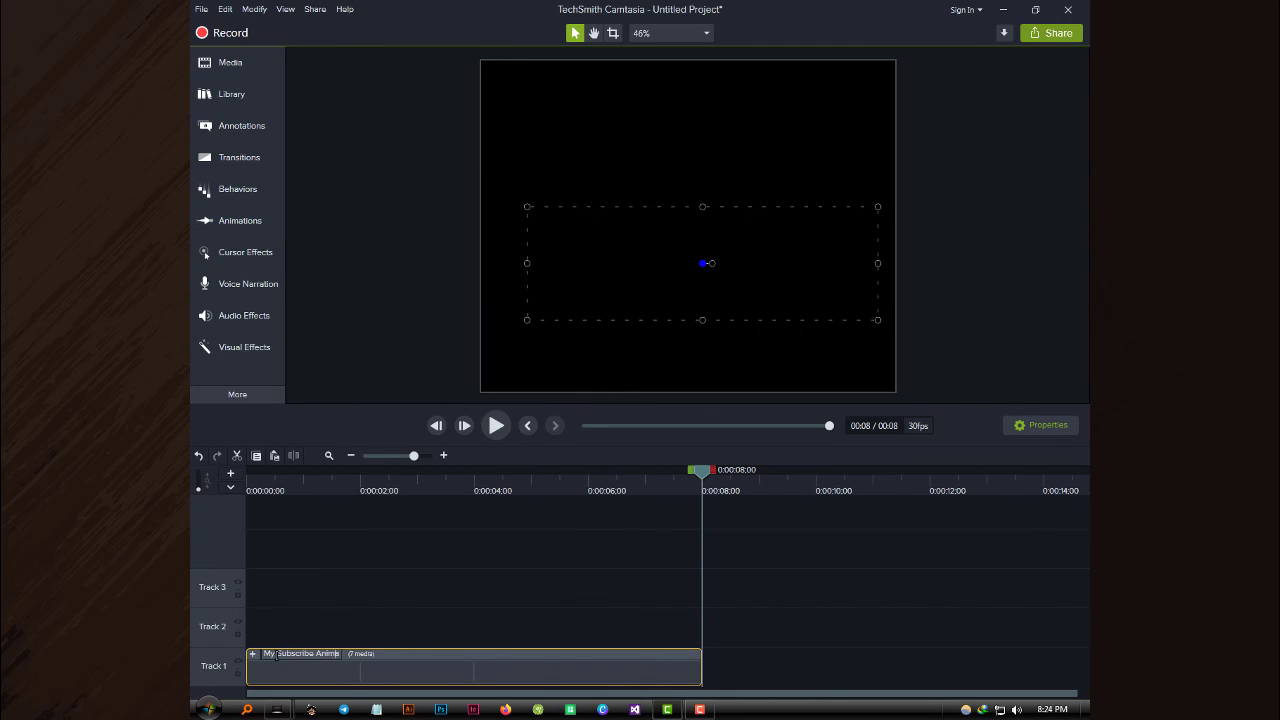
pyautogui.click(389, 594)
# Add the My Subscribe Animation group to the Default library under the same name.
pyautogui.click(357, 672)
pyautogui.rightClick(333, 671)
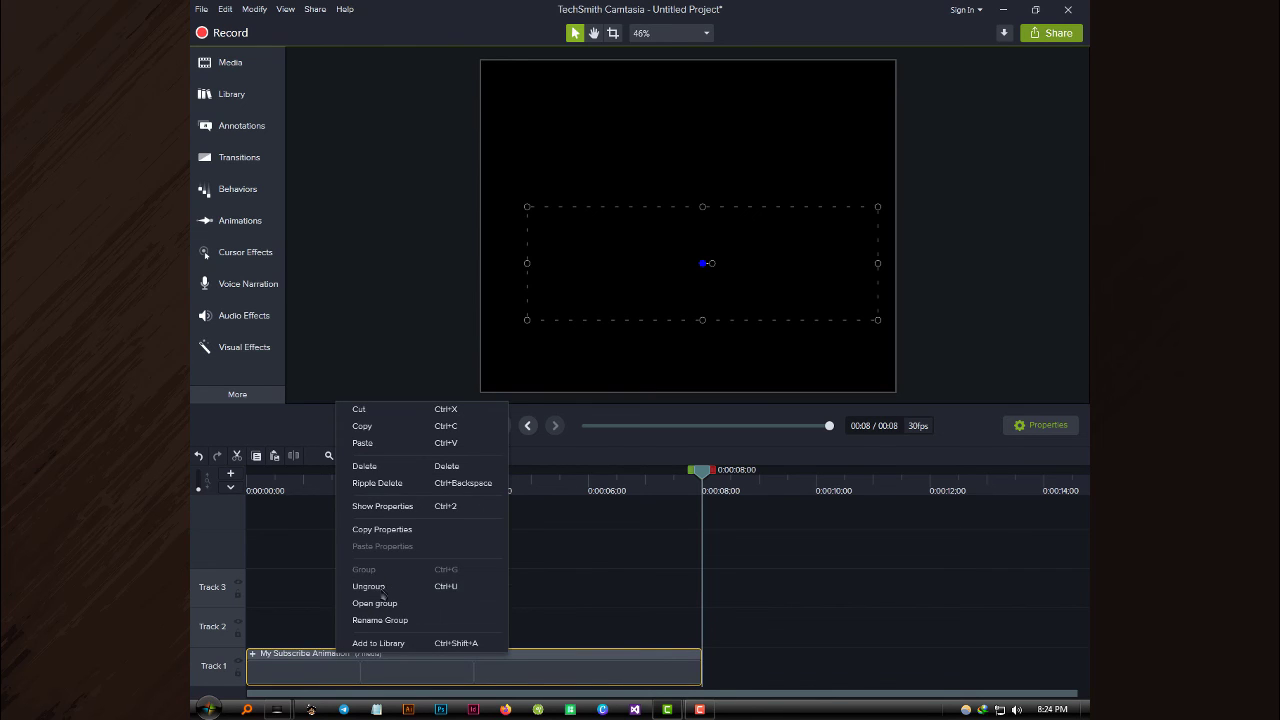
pyautogui.click(440, 650)
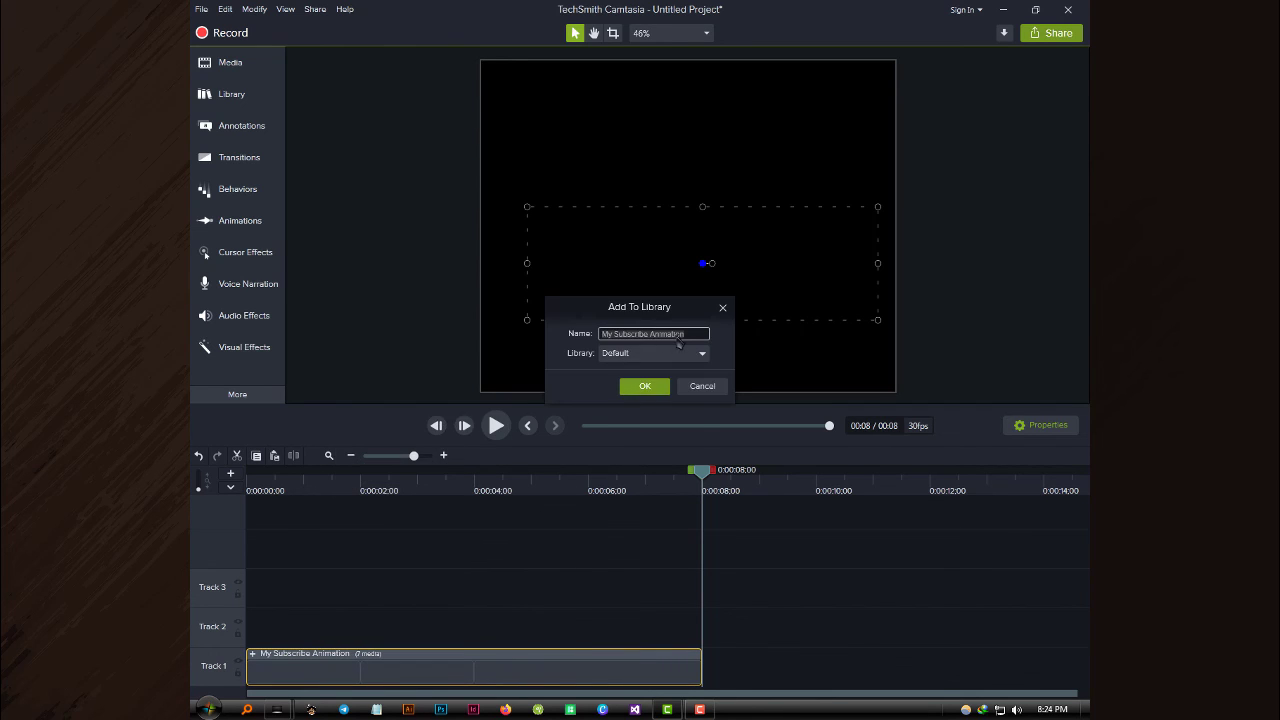
pyautogui.click(645, 386)
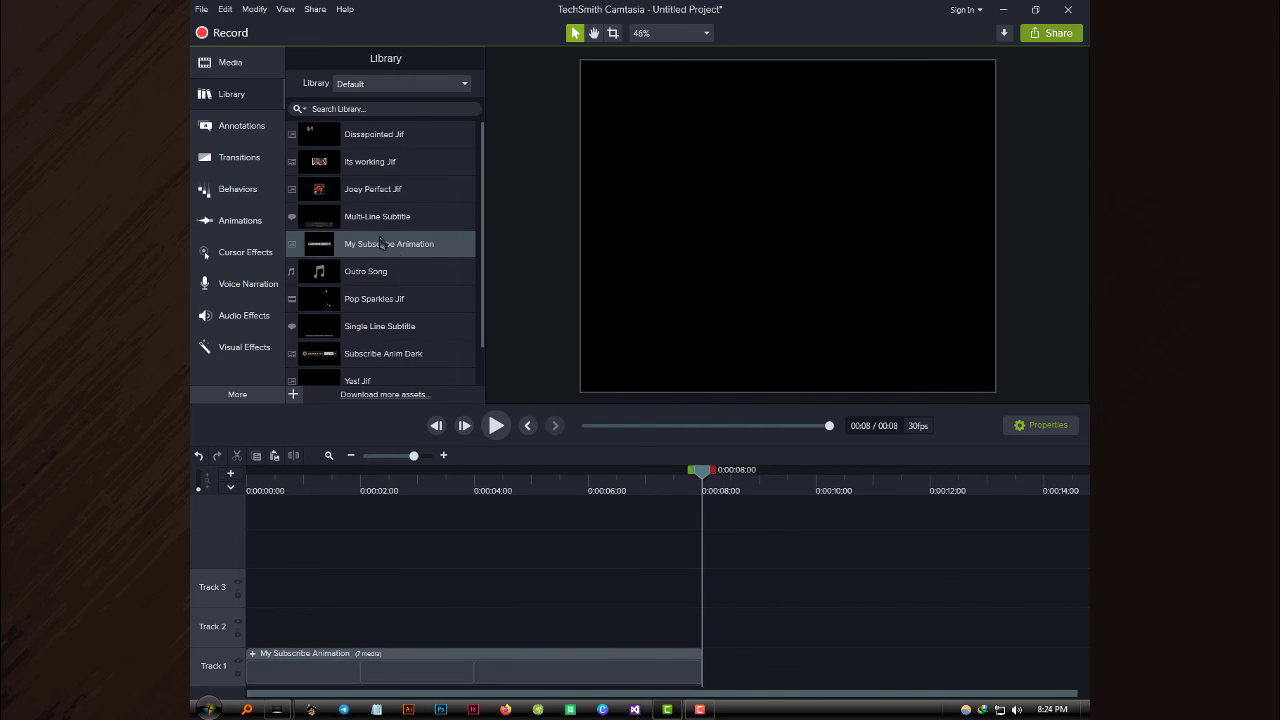
pyautogui.click(235, 98)
# Delete the My Subscribe Animation group from Track 1.
pyautogui.click(688, 662)
pyautogui.rightClick(671, 678)
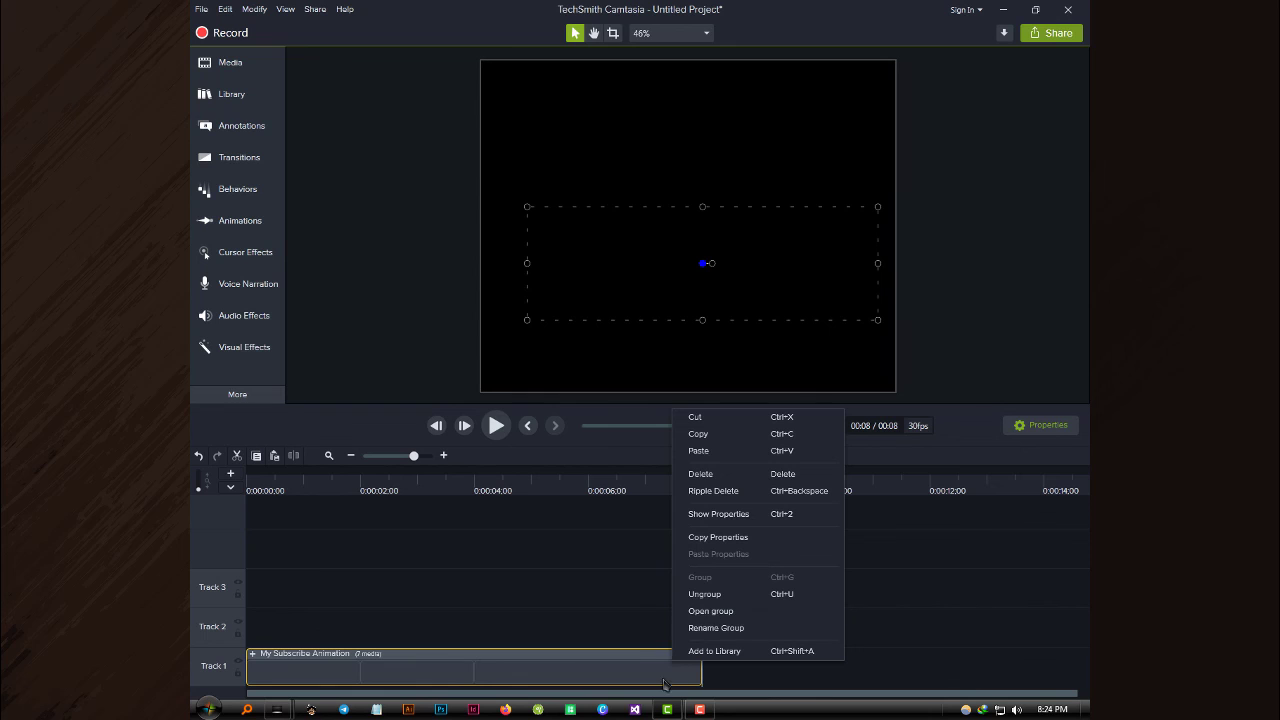
pyautogui.click(700, 473)
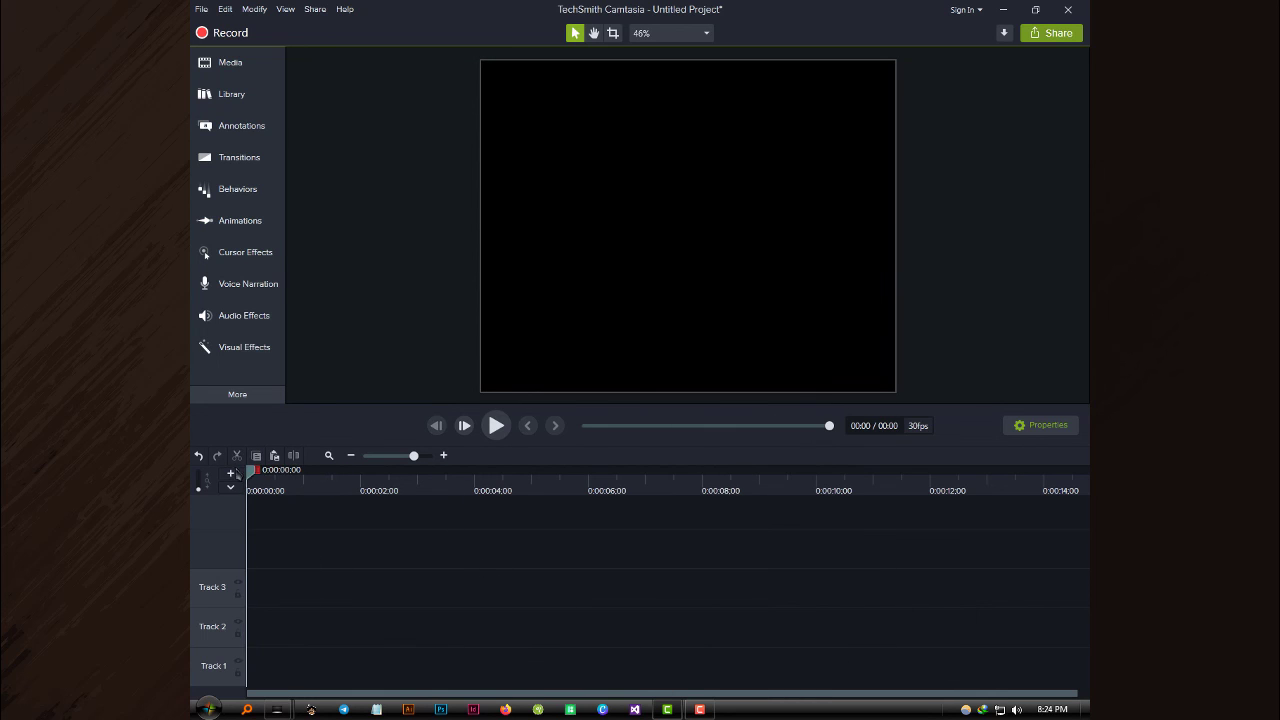
# Add the recording Rec 09-26-22.trec from the Documents Camtasia folder to the start of Track 2.
pyautogui.moveTo(292, 704)
pyautogui.click(432, 624)
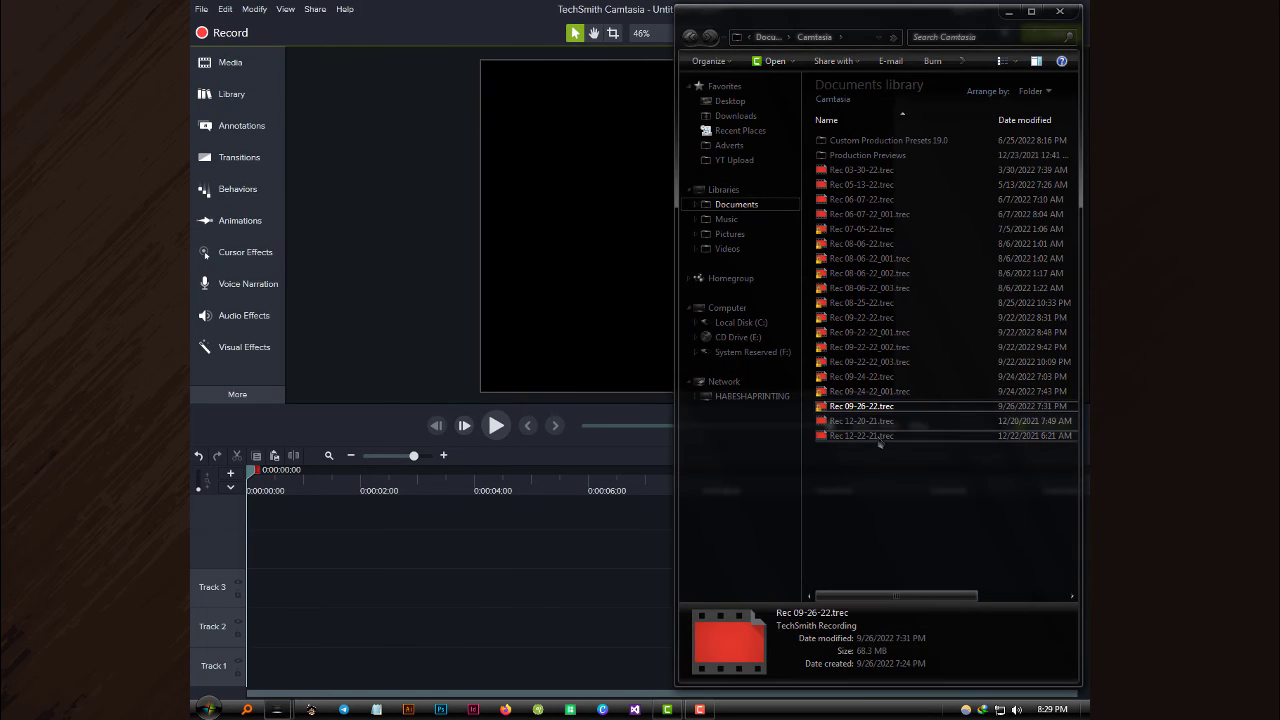
pyautogui.moveTo(885, 408); pyautogui.dragTo(450, 597)
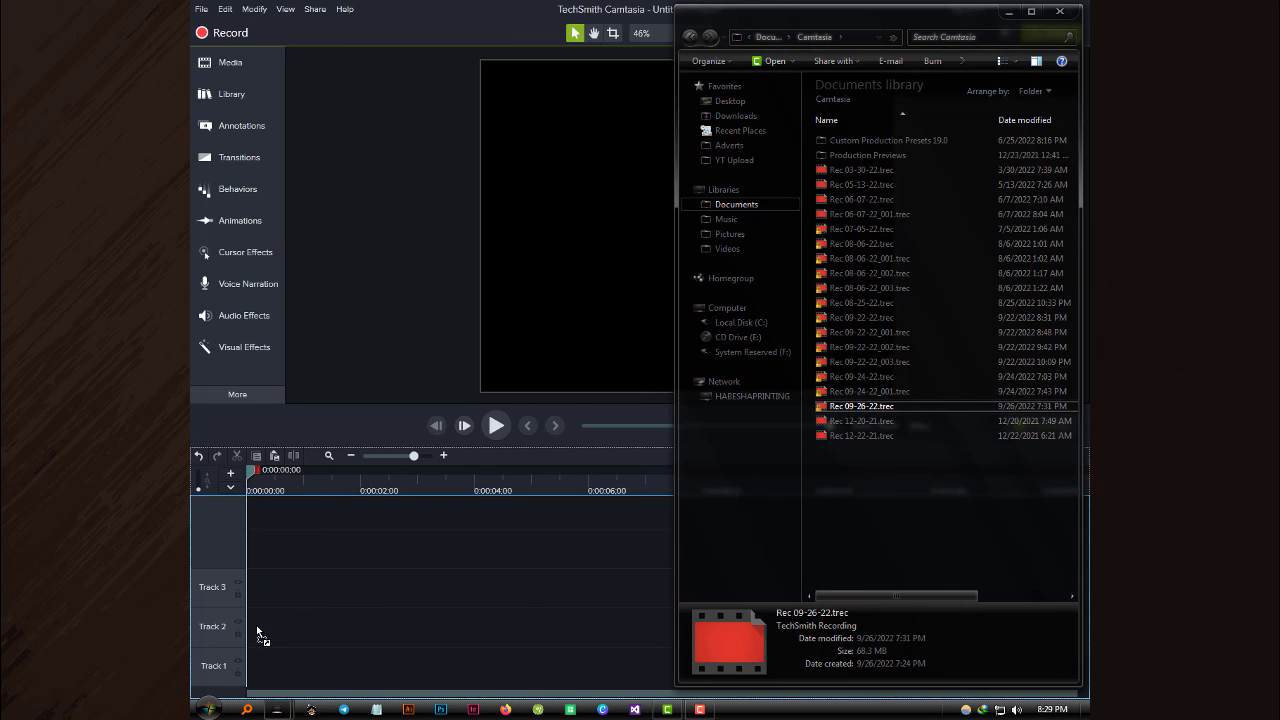
pyautogui.moveTo(296, 636); pyautogui.dragTo(300, 626)
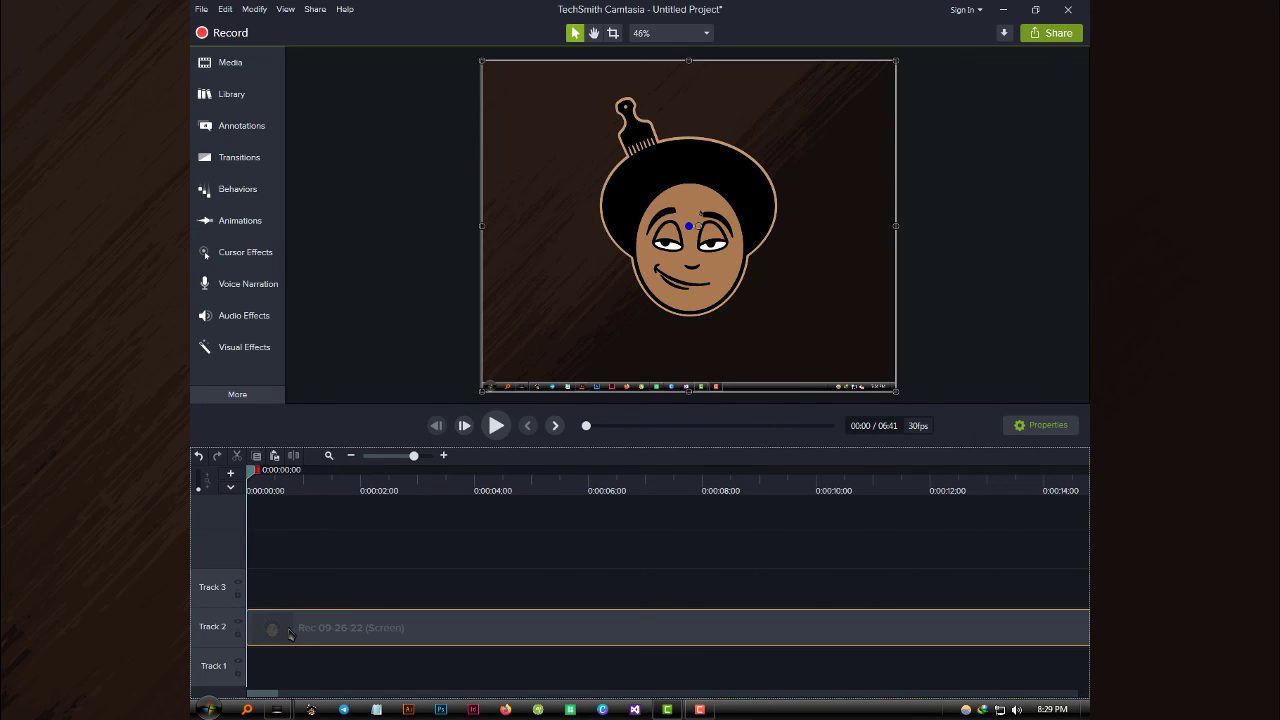
# Place My Subscribe Animation from the library on Track 3 at 0:01:30;21, above the recording.
pyautogui.moveTo(275, 496); pyautogui.dragTo(823, 496)
pyautogui.moveTo(413, 456); pyautogui.dragTo(976, 497)
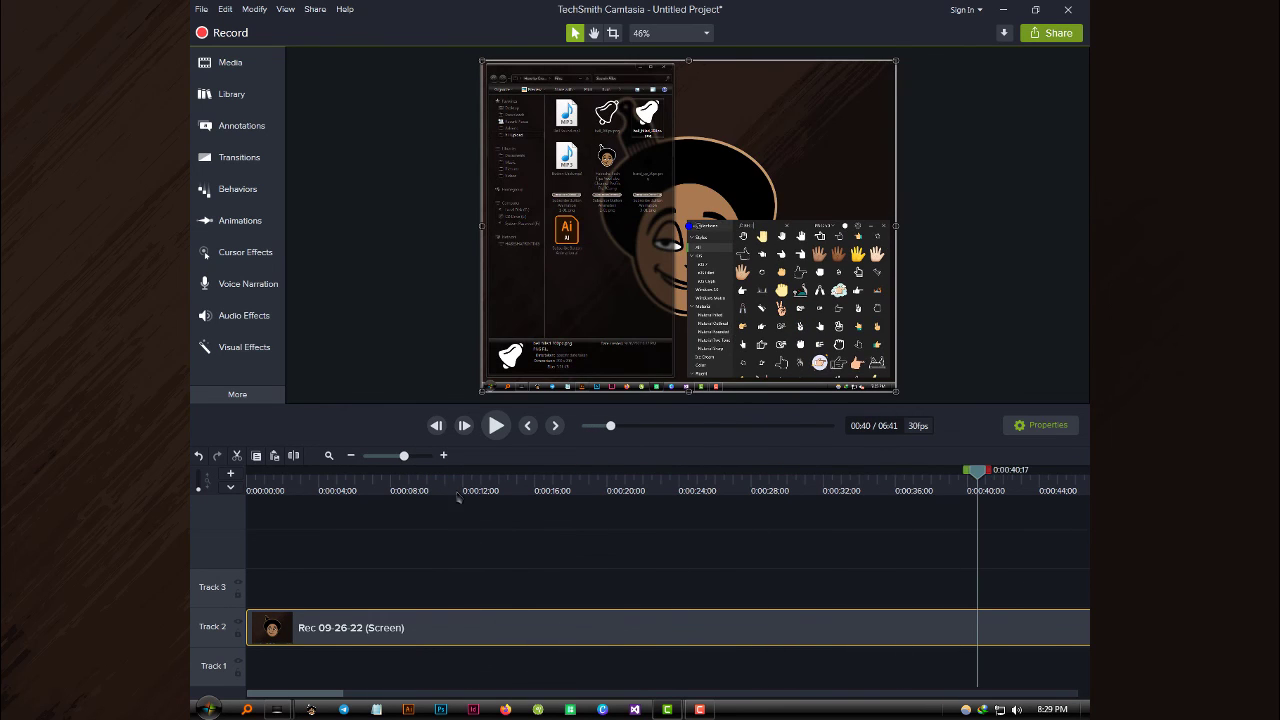
pyautogui.moveTo(399, 456); pyautogui.dragTo(645, 470)
pyautogui.click(587, 474)
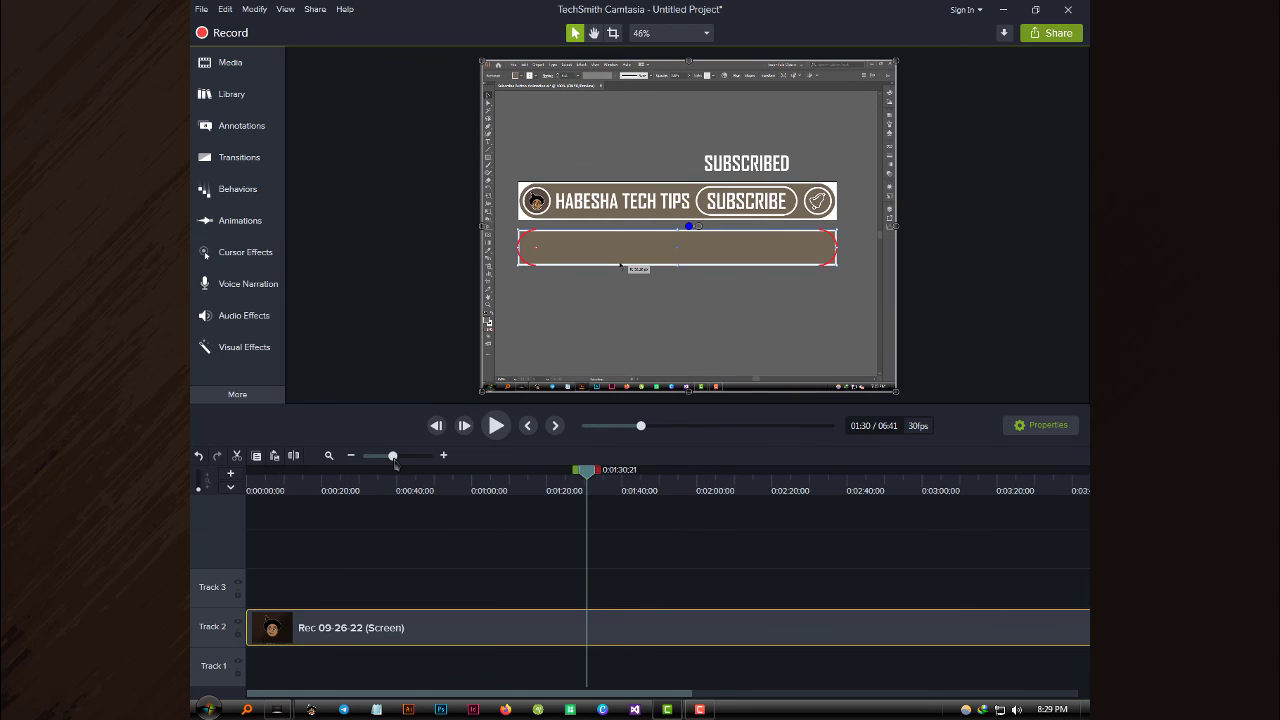
pyautogui.moveTo(393, 456); pyautogui.dragTo(399, 456)
pyautogui.click(231, 93)
pyautogui.moveTo(418, 248); pyautogui.dragTo(605, 588)
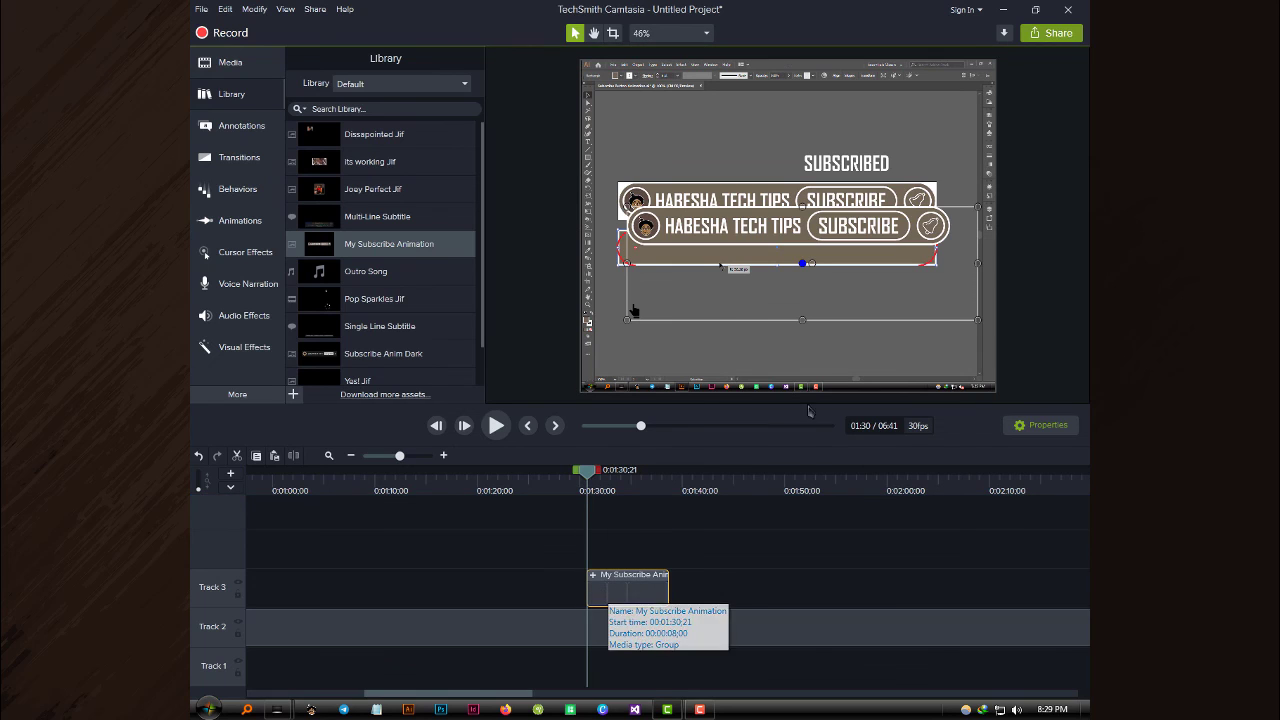
pyautogui.click(231, 93)
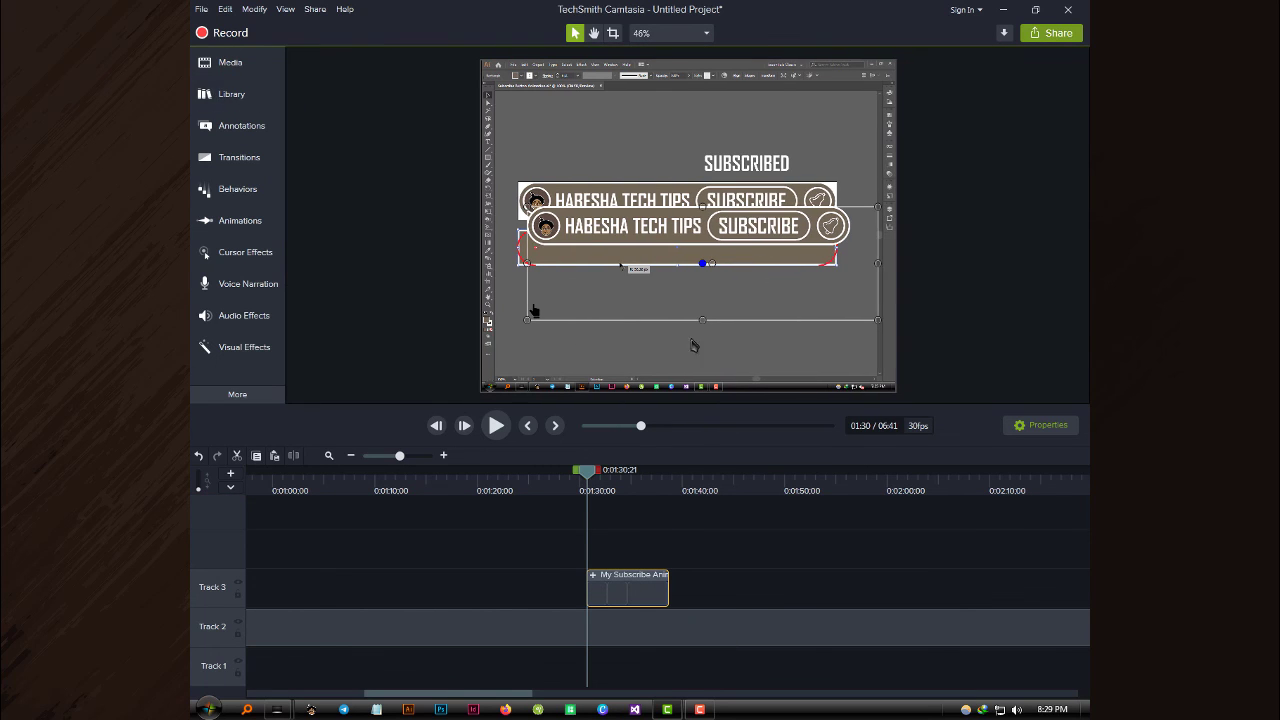
# Scale down the subscribe animation and position it near the lower middle of the canvas.
pyautogui.moveTo(717, 226); pyautogui.dragTo(779, 298)
pyautogui.moveTo(694, 318); pyautogui.dragTo(729, 349)
pyautogui.press('Right')
pyautogui.press('Right')
pyautogui.press('Right')
pyautogui.press('Right')
pyautogui.press('Right')
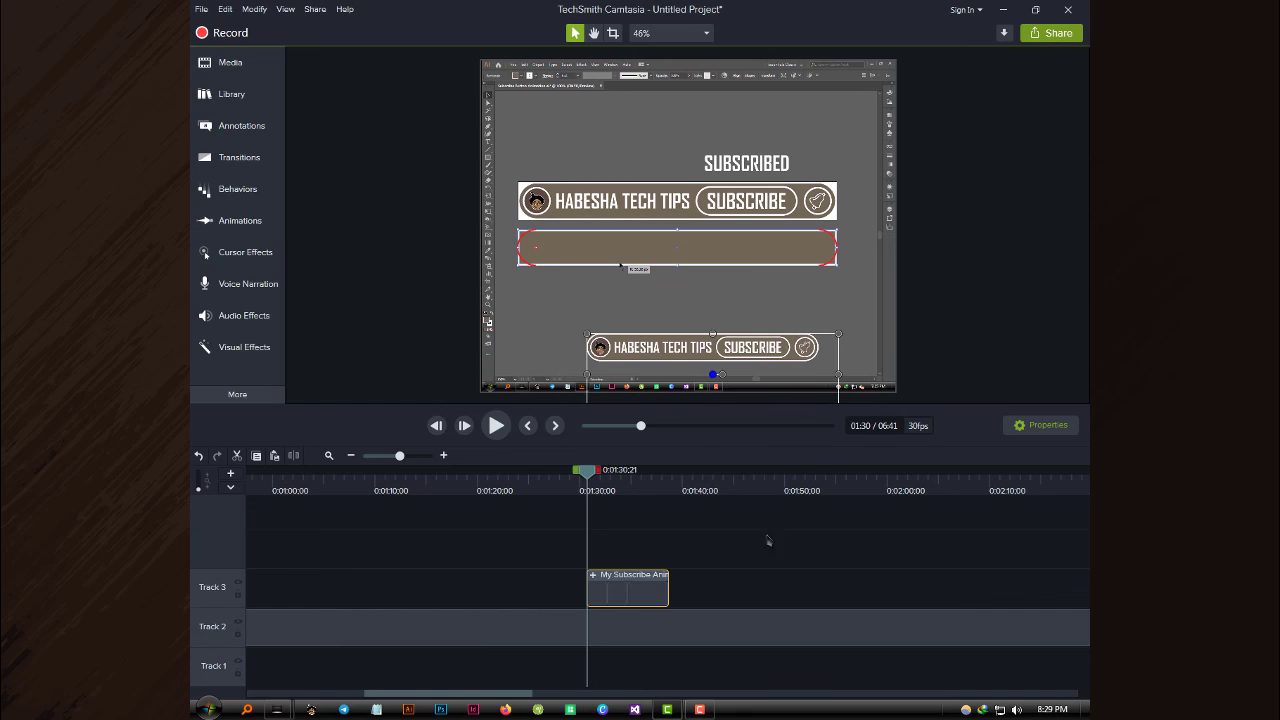
pyautogui.click(747, 567)
# Enlarge the preview and play the recording from shortly before the subscribe animation to check the overlay.
pyautogui.moveTo(587, 476); pyautogui.dragTo(511, 476)
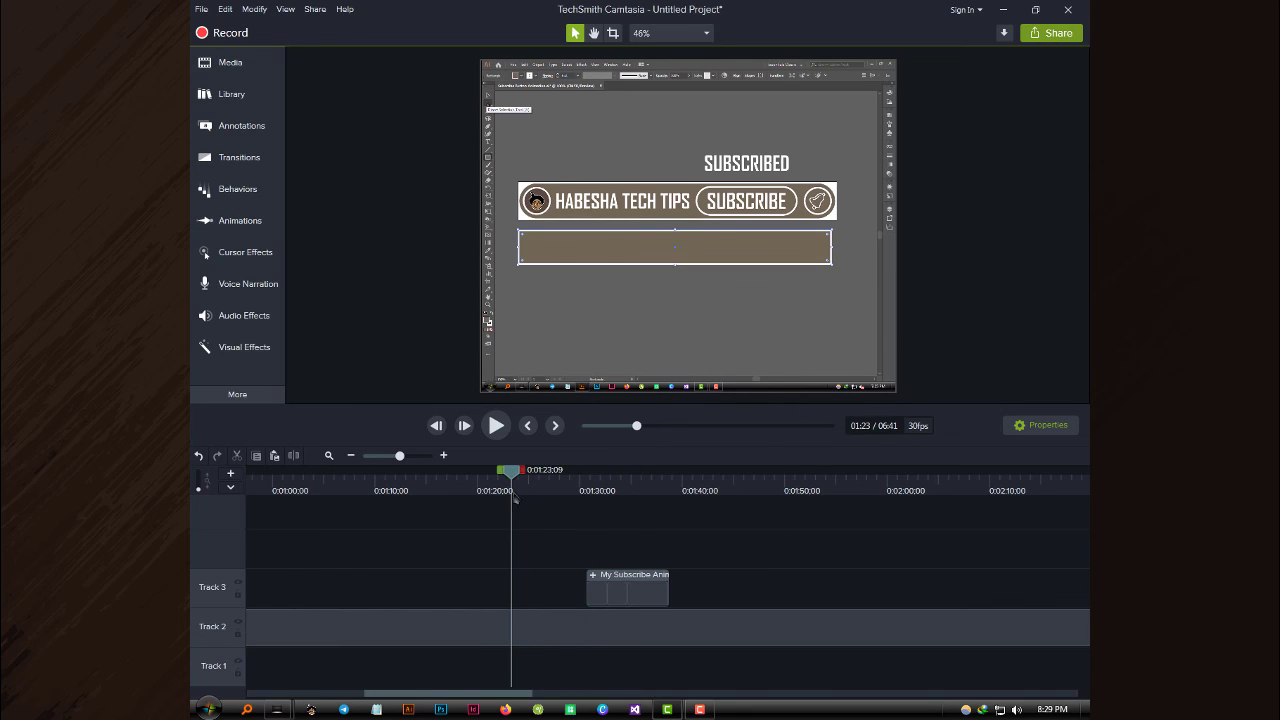
pyautogui.moveTo(527, 398); pyautogui.dragTo(527, 457)
pyautogui.click(500, 480)
pyautogui.click(498, 488)
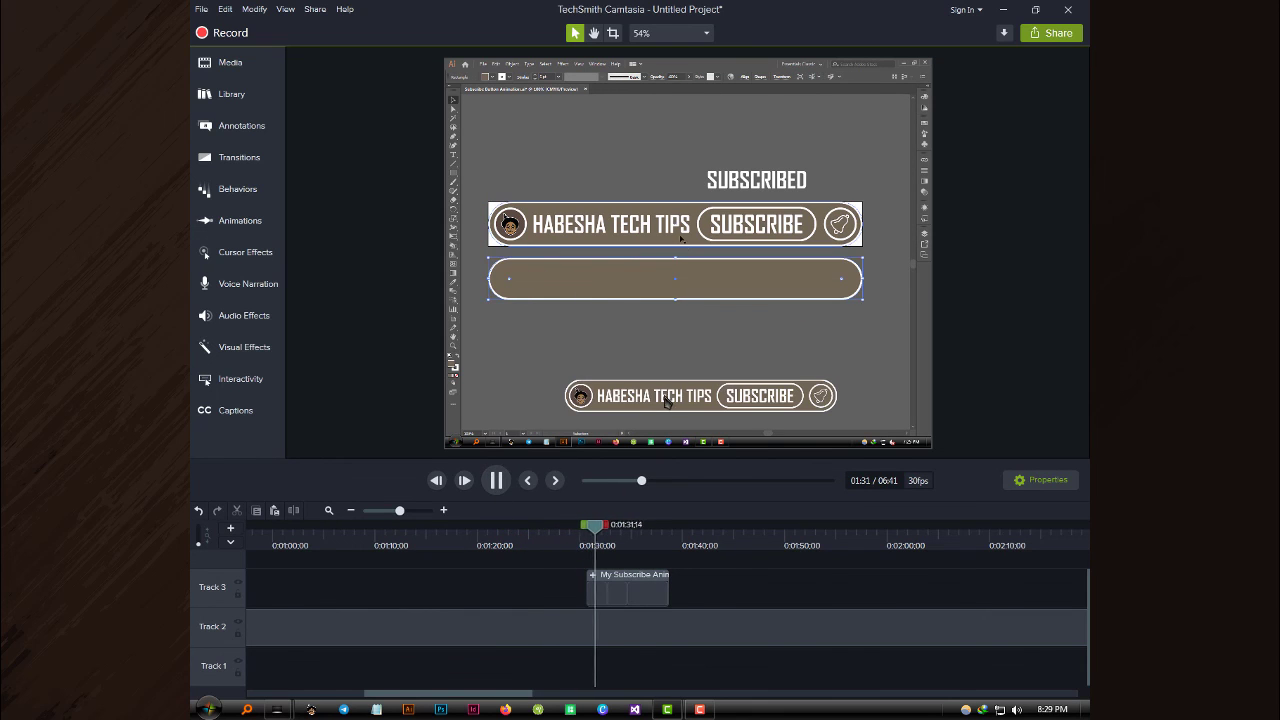